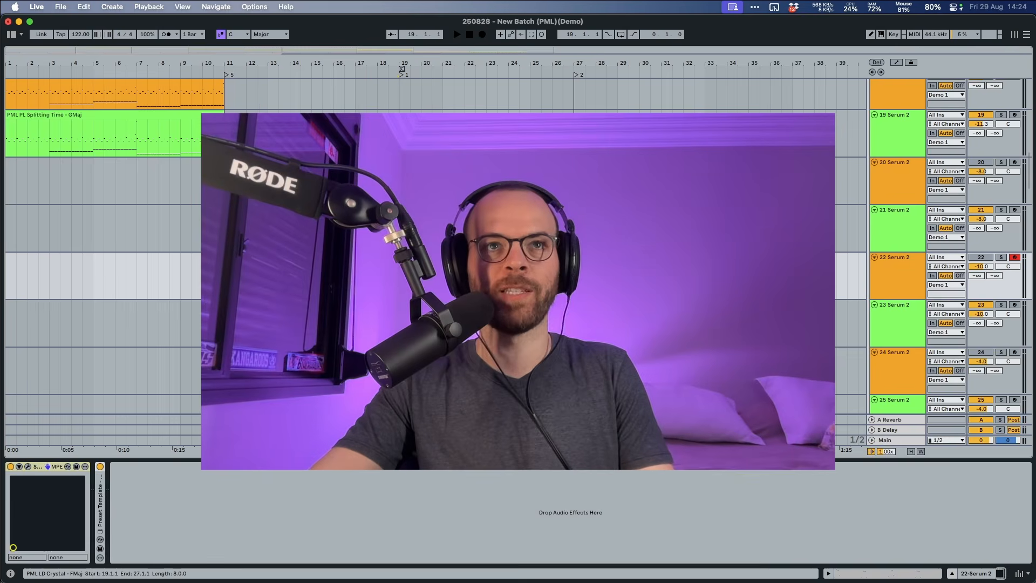
Solo track 22, open its PML LD Crystal clip in the note editor and play it back.
double_click(486, 258)
click(1001, 161)
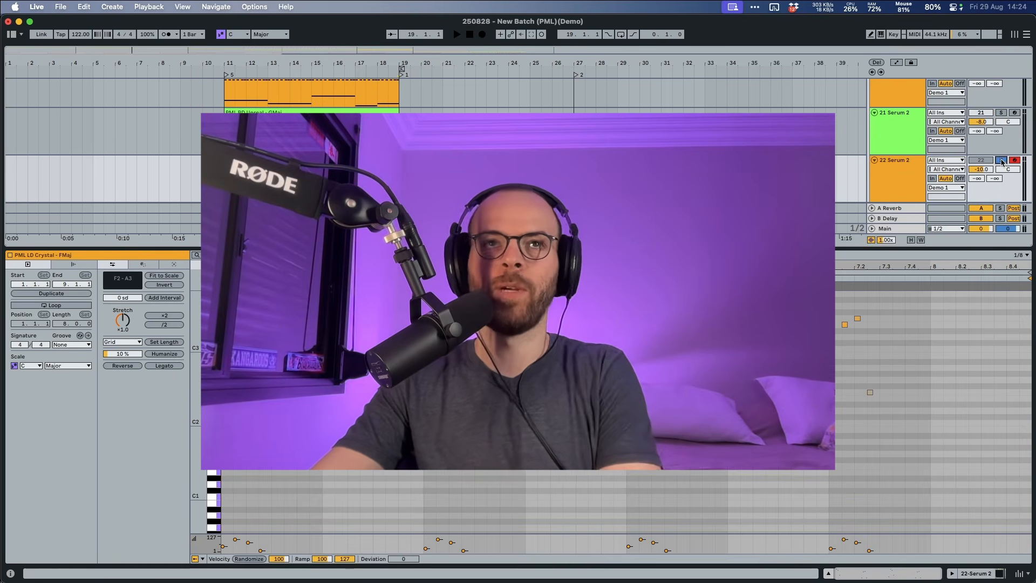
key(space)
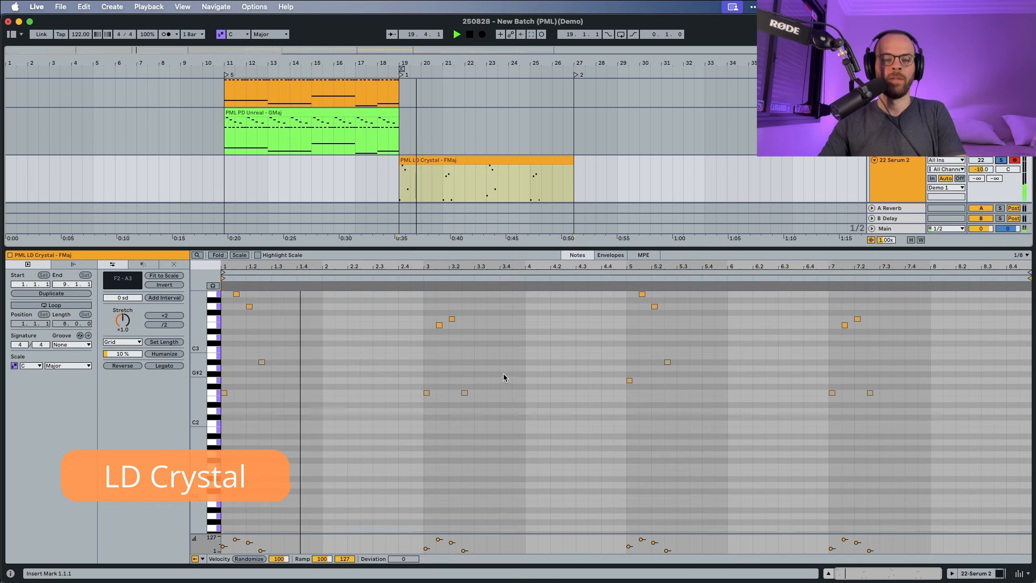
scroll(503, 373, up, 1)
scroll(503, 373, up, 1)
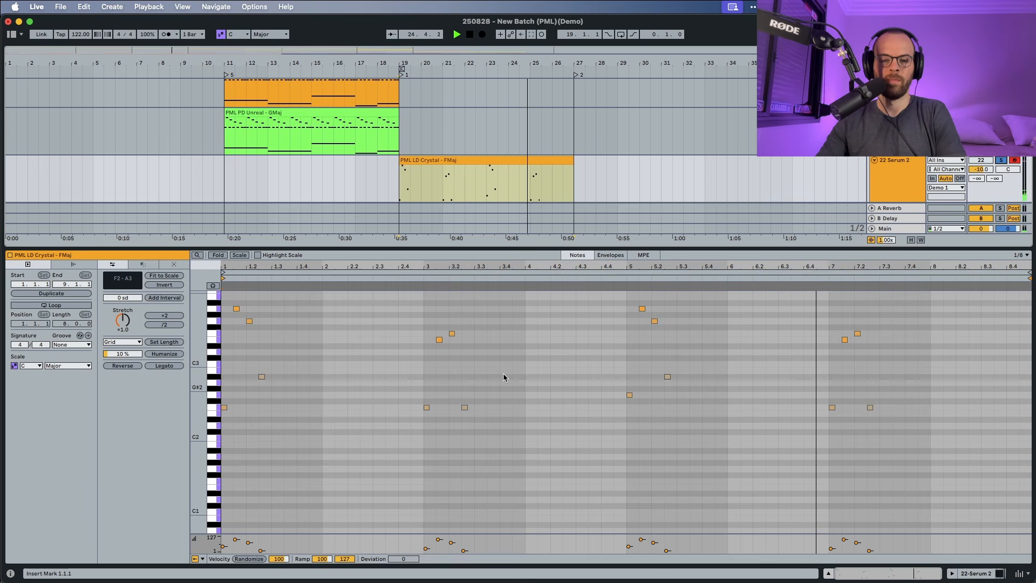
scroll(435, 155, down, 3)
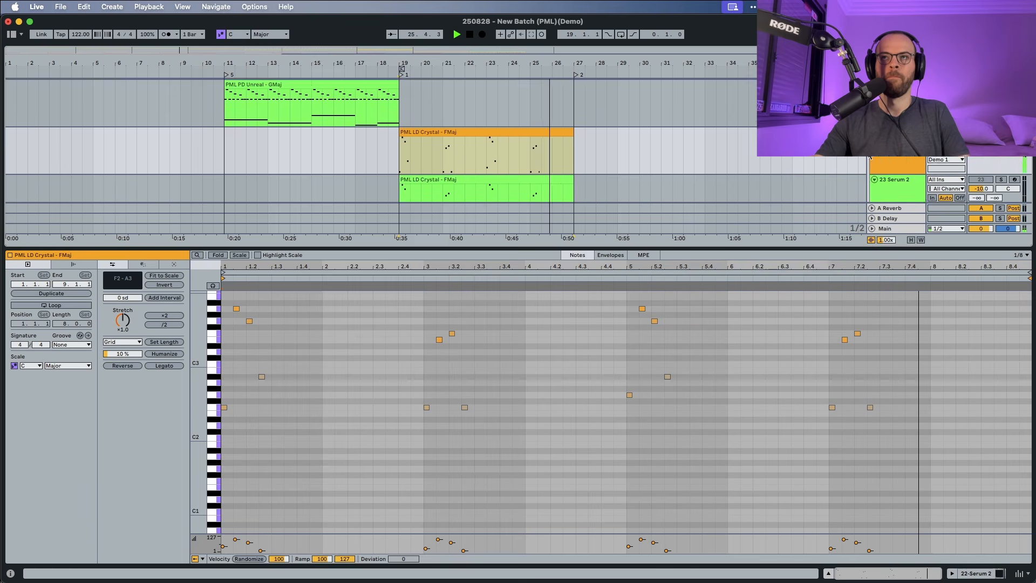
key(space)
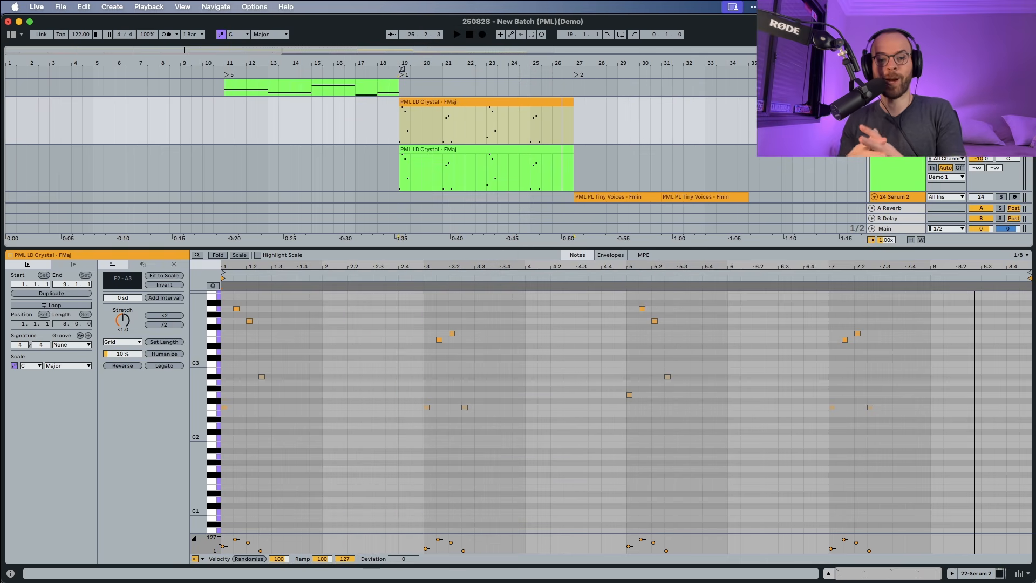
Audition the PML LD Crystal clip on track 23, then open that track's Serum 2 instrument and initialize its preset.
click(498, 174)
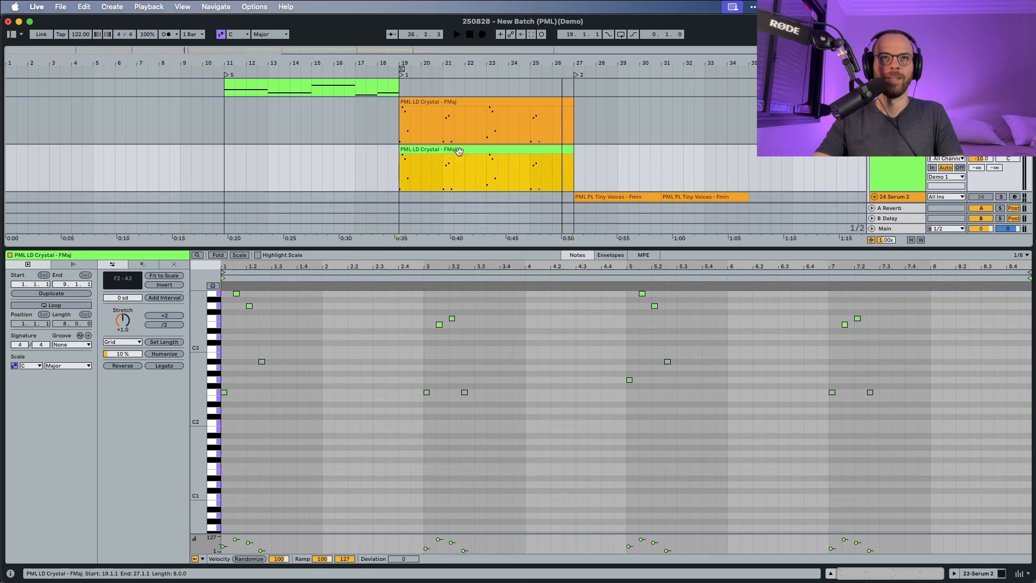
key(space)
click(893, 170)
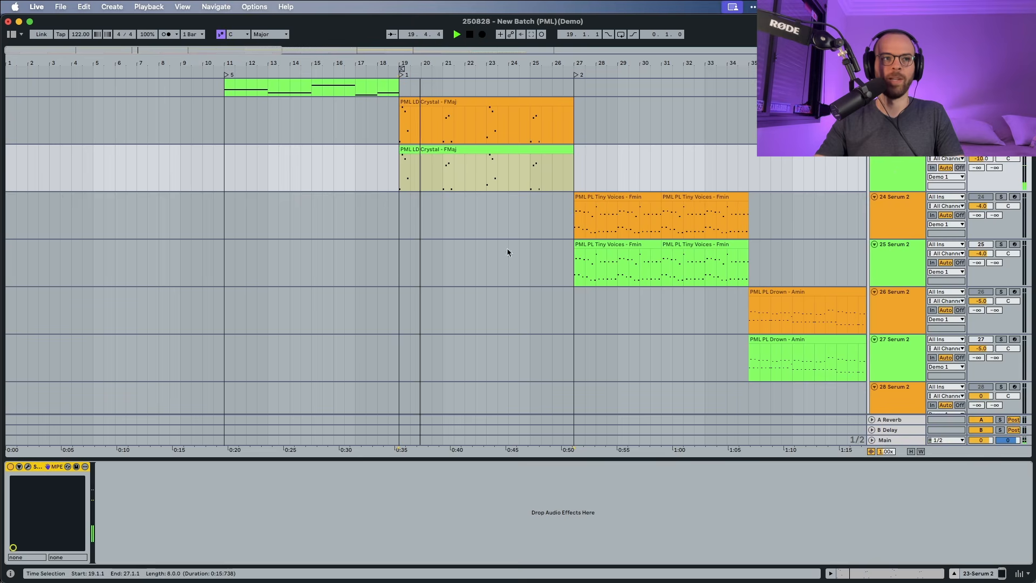
click(28, 467)
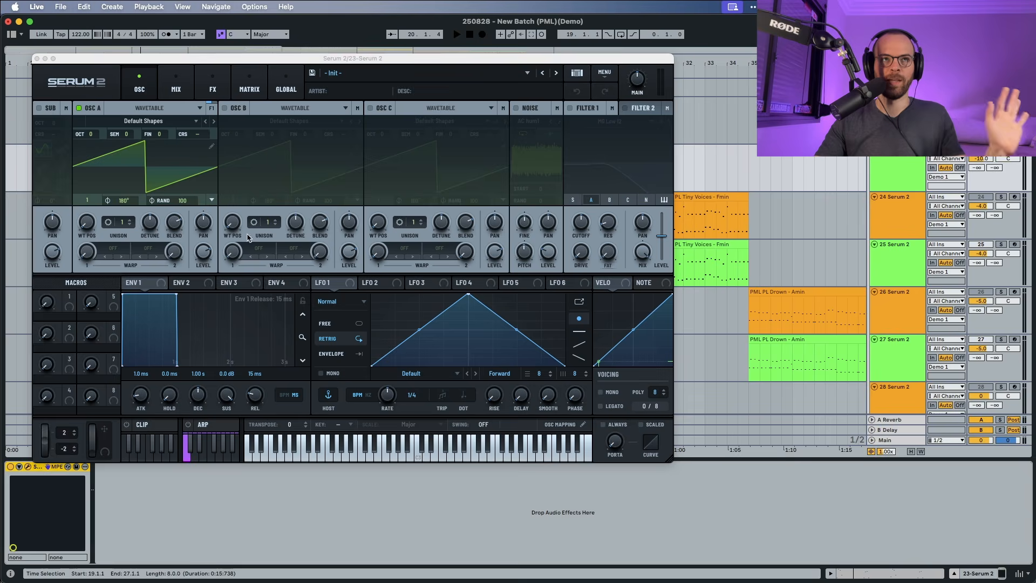
click(604, 73)
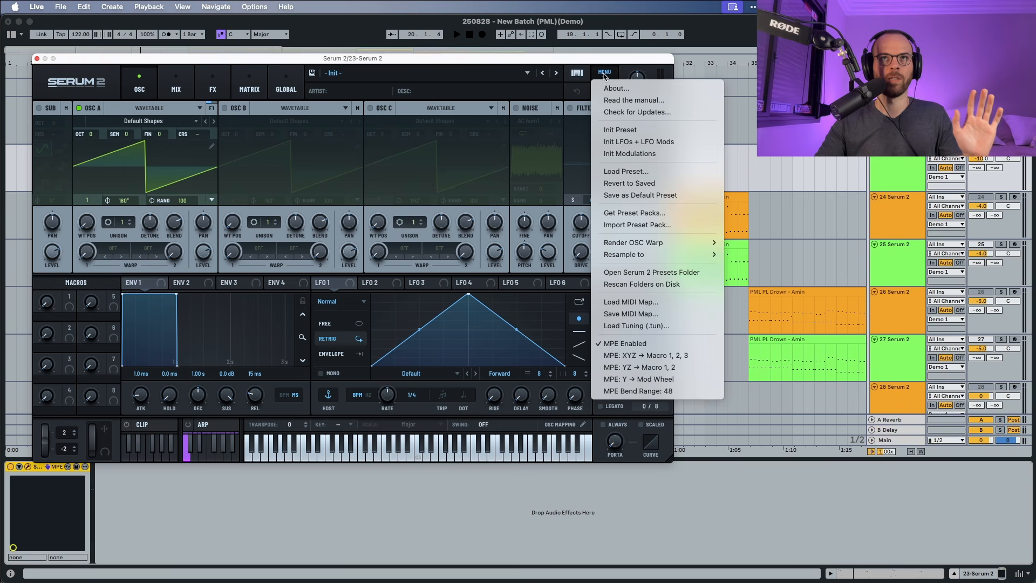
click(615, 142)
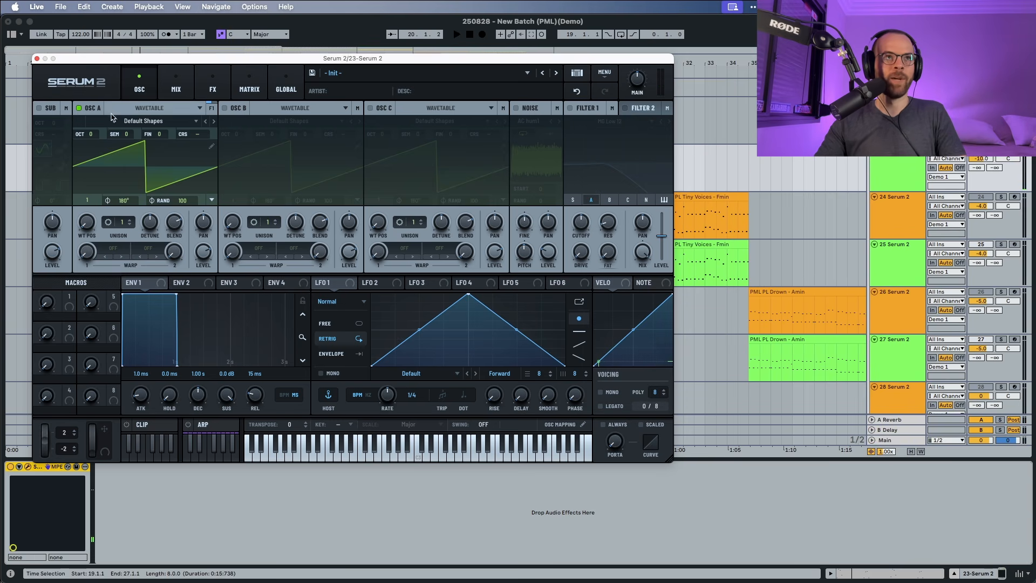
Load the Dying Saw wavetable from the digital S2 Tables into oscillator A.
click(143, 120)
mouse_move(113, 169)
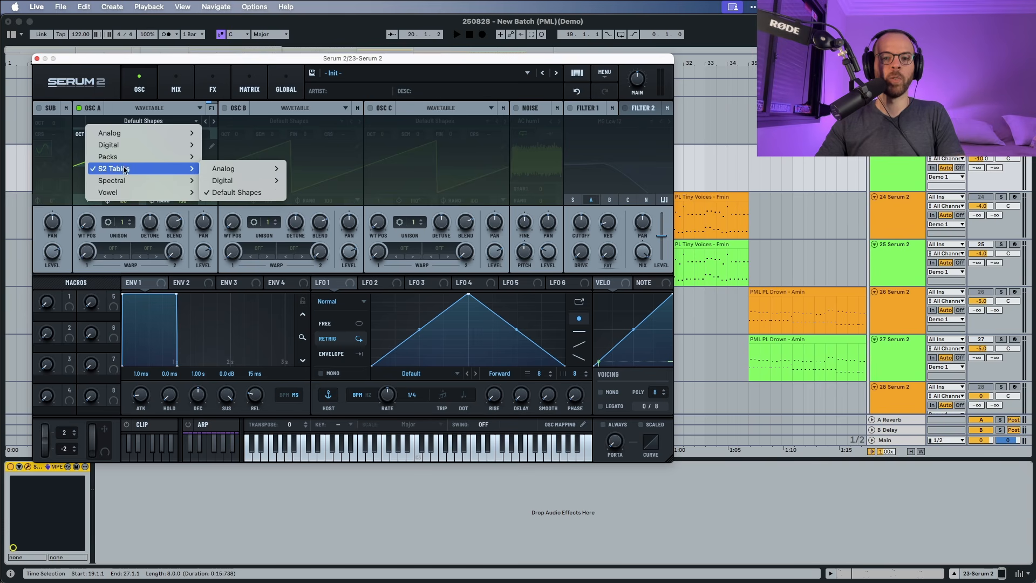
mouse_move(263, 181)
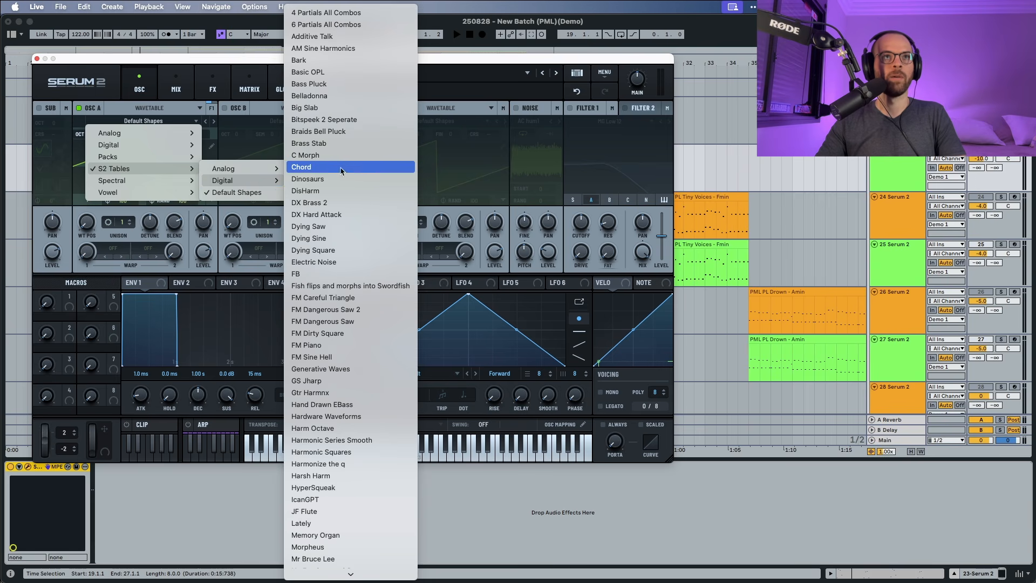
click(310, 226)
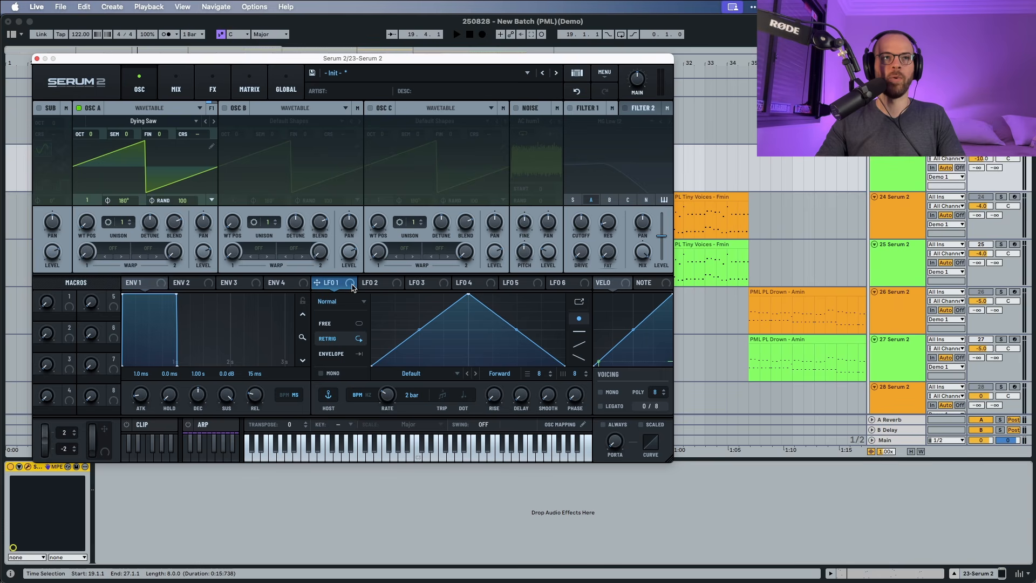
Modulate oscillator A's wavetable position with LFO 1 at a 2 bar rate and its fine tuning with LFO 2 at 1 bar.
drag(351, 286, 77, 248)
key(space)
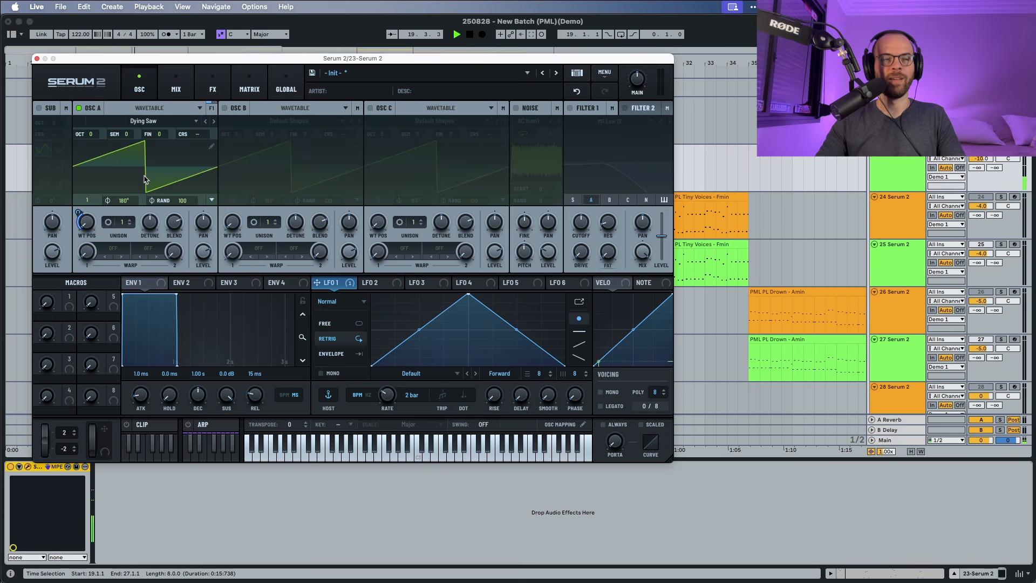
click(385, 282)
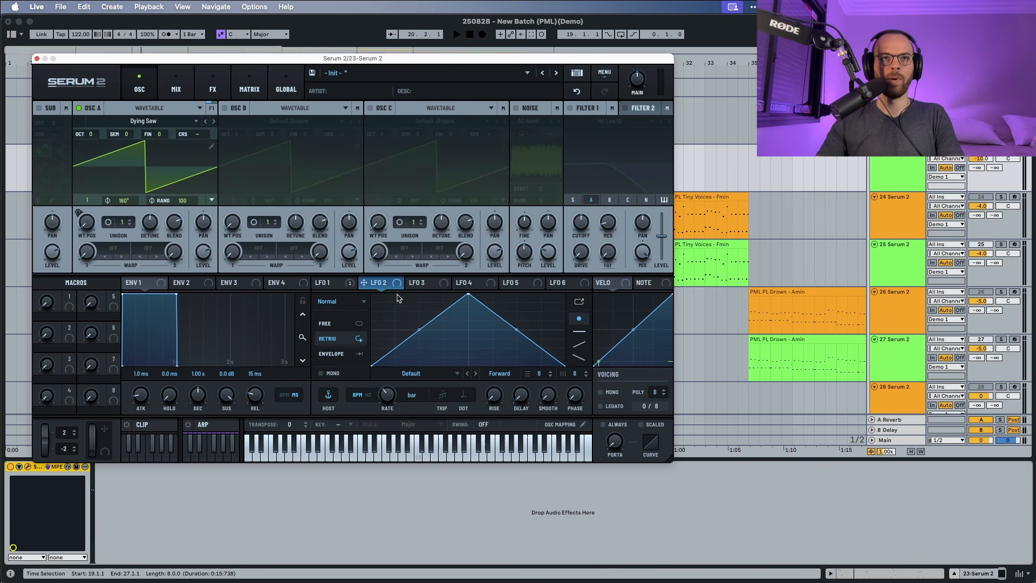
mouse_move(364, 282)
mouse_down()
mouse_move(345, 249)
mouse_move(205, 149)
mouse_move(160, 135)
mouse_move(169, 133)
mouse_move(168, 165)
mouse_up()
key(space)
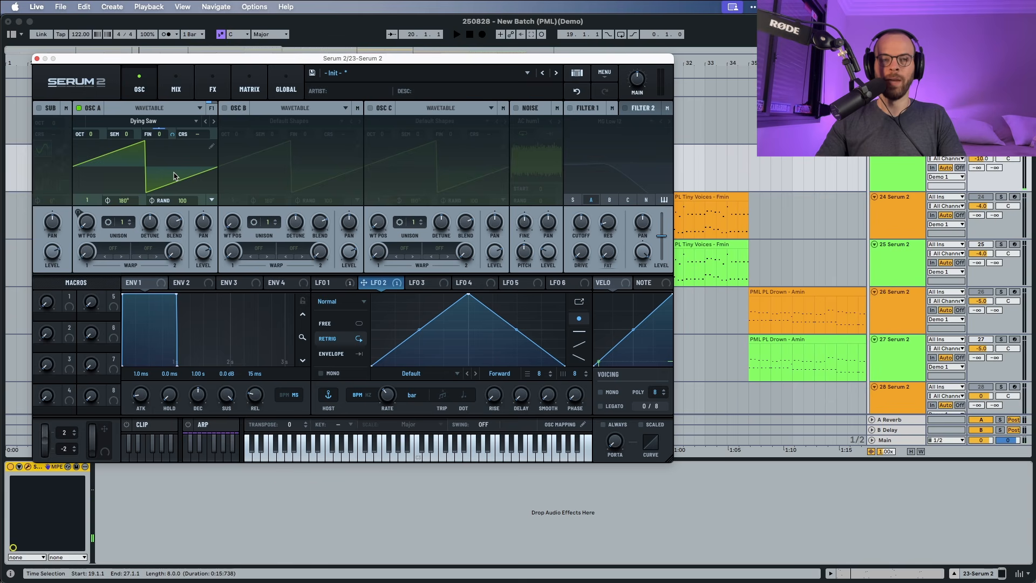
Switch LFO 3 to Chaos: Lorenz at a 1/8 rate, assign it to oscillator A's fine tuning and audition it.
click(424, 283)
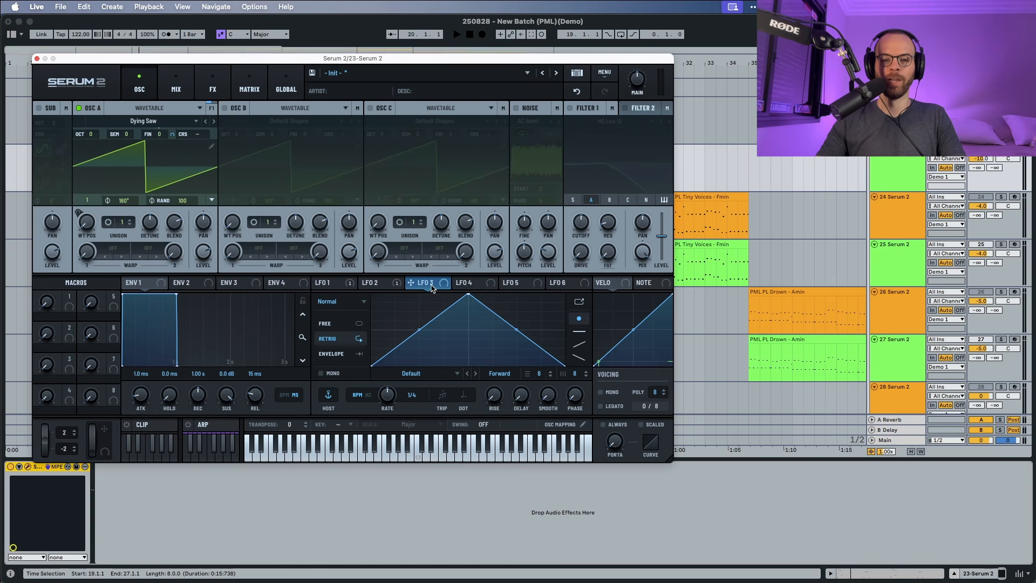
click(331, 307)
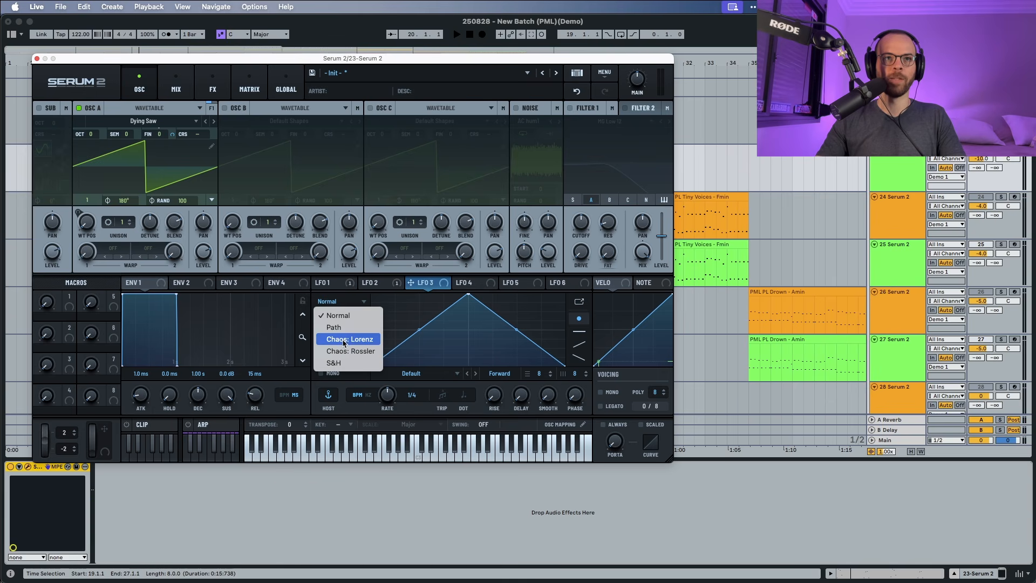
click(340, 337)
key(space)
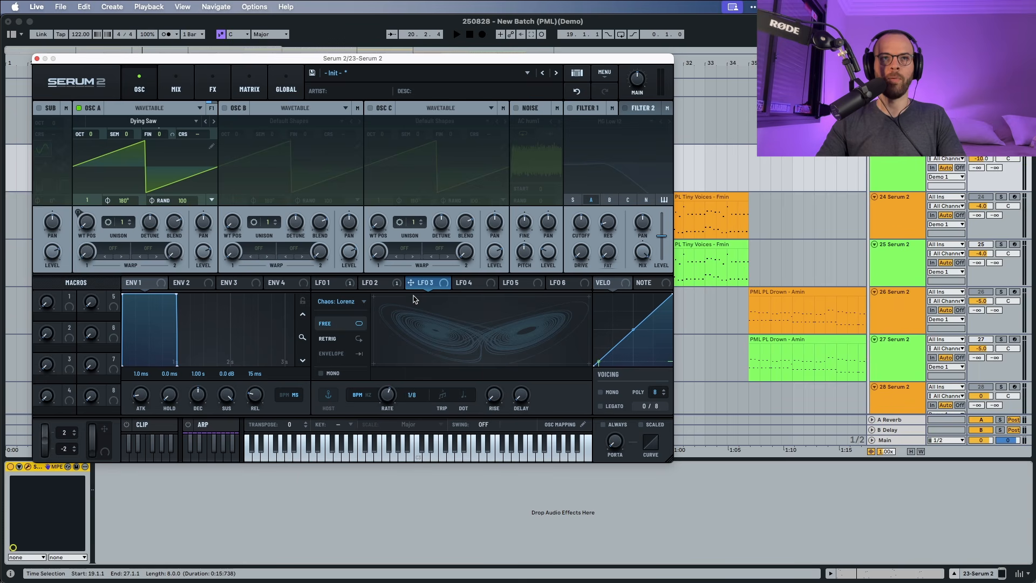
drag(418, 287, 168, 160)
key(space)
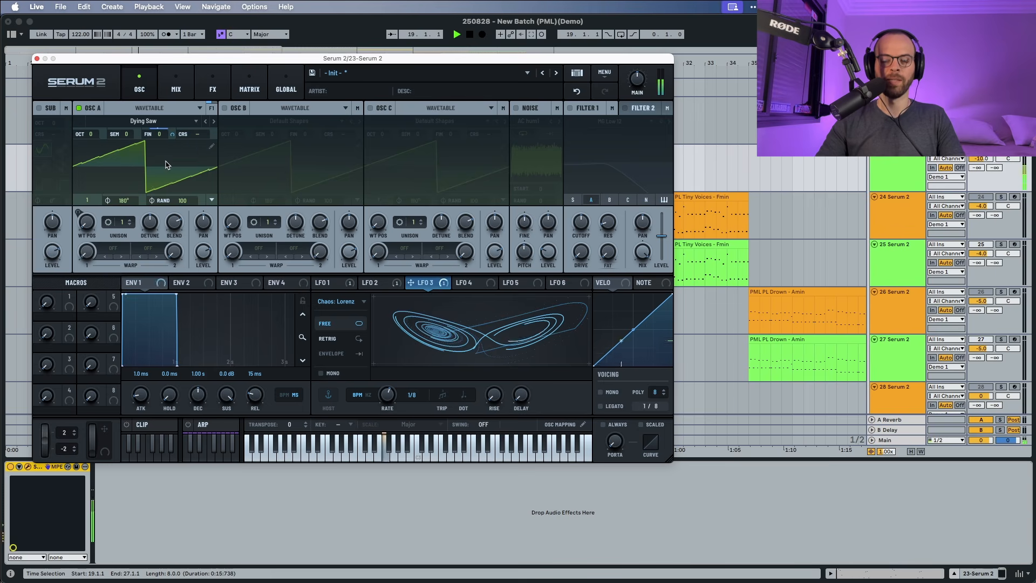
key(space)
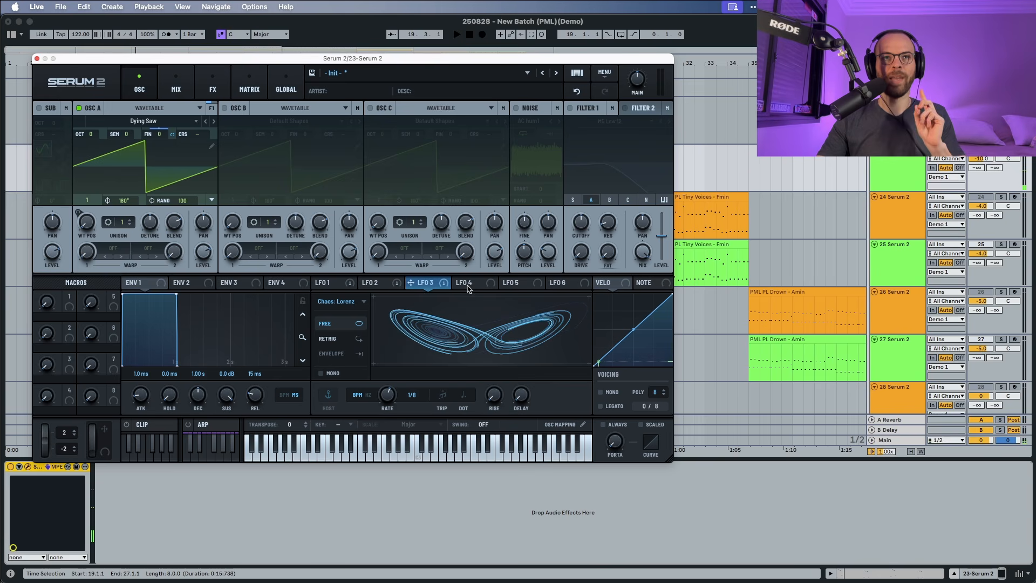
Assign LFO 4 as the aux source of LFO 3's A Fine modulation in the matrix.
click(465, 283)
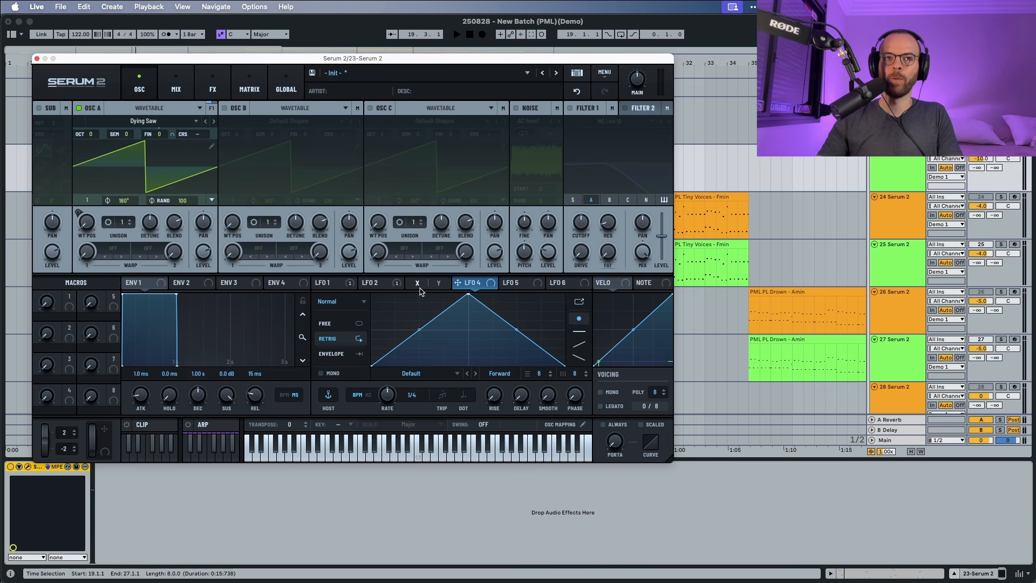
click(420, 286)
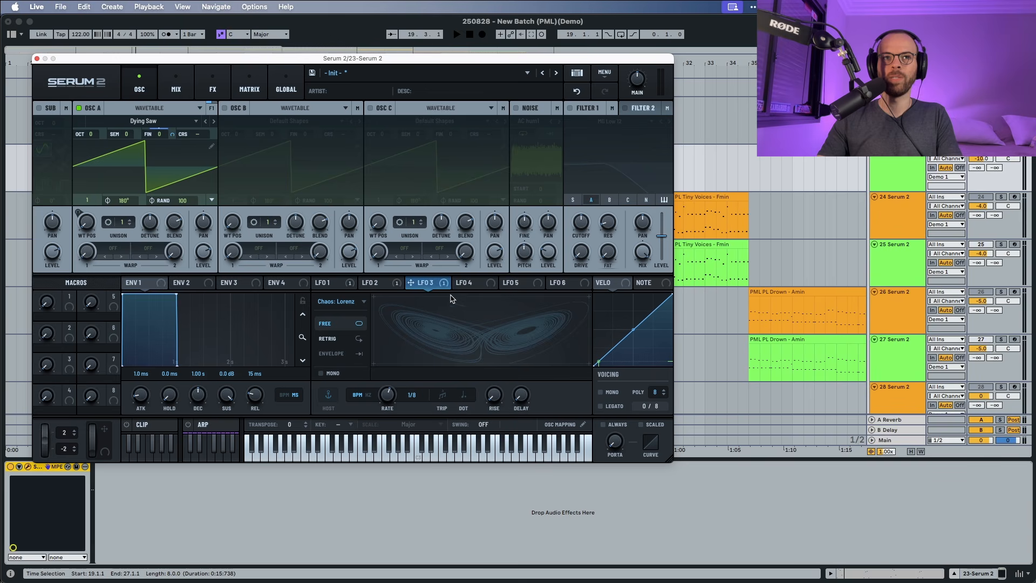
click(461, 283)
click(244, 88)
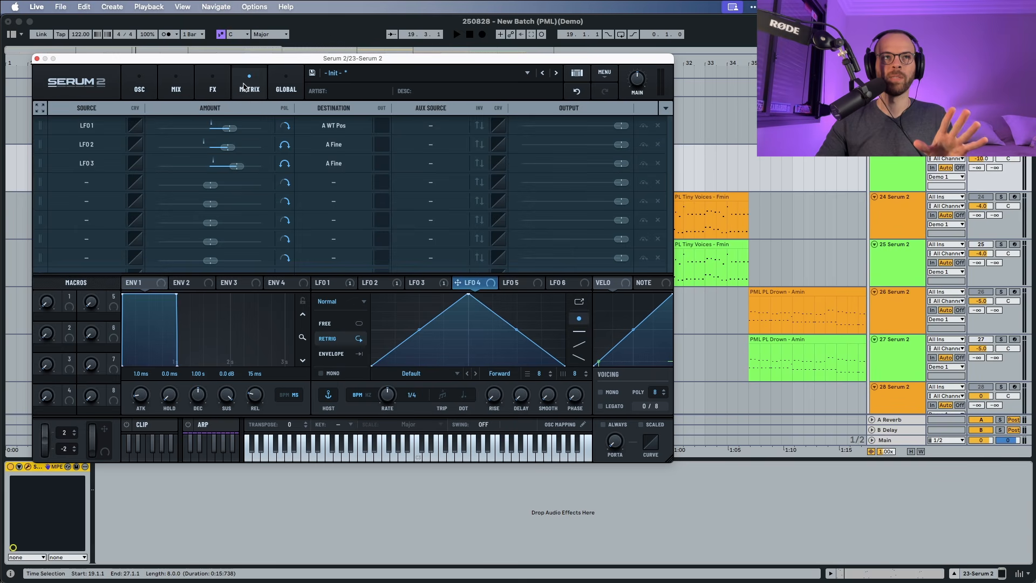
drag(465, 285, 413, 163)
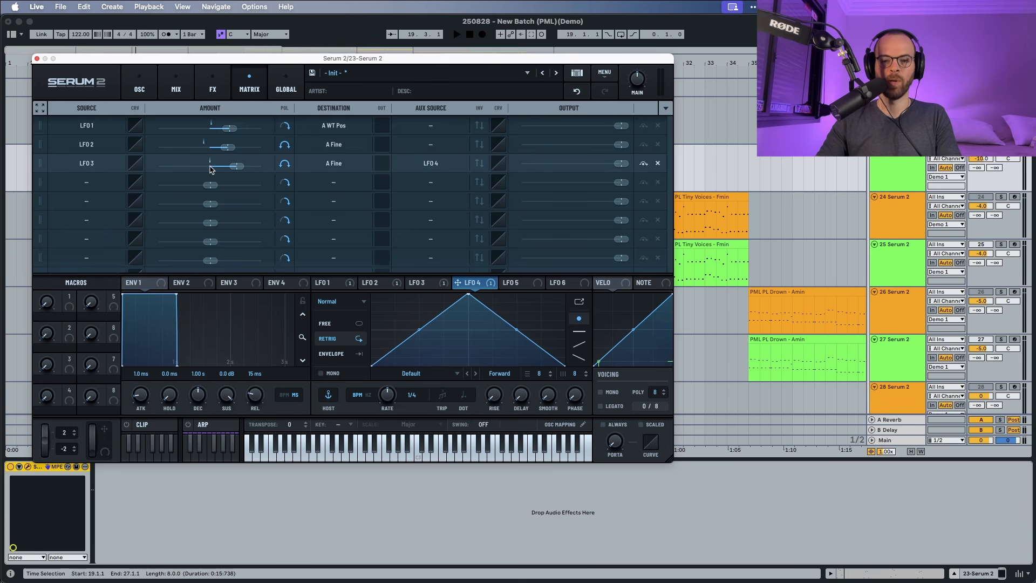
Reshape LFO 4 into a square pulse across the third quarter of its cycle, set its rate to 1/2 and audition it.
drag(419, 329, 387, 379)
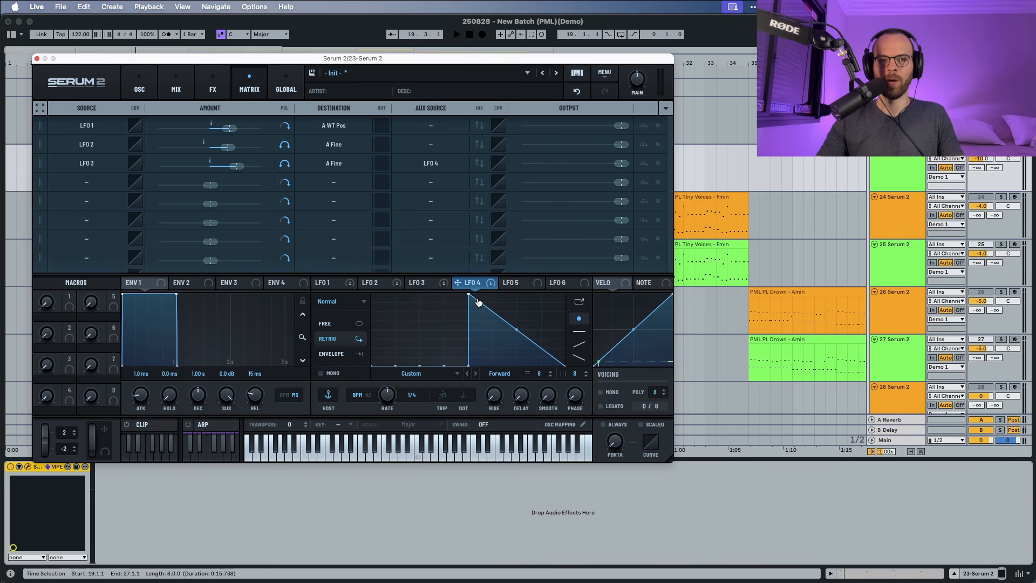
mouse_move(443, 328)
mouse_down()
mouse_move(393, 310)
mouse_move(411, 370)
mouse_move(447, 374)
mouse_move(480, 346)
mouse_move(504, 283)
mouse_up()
drag(520, 329, 539, 398)
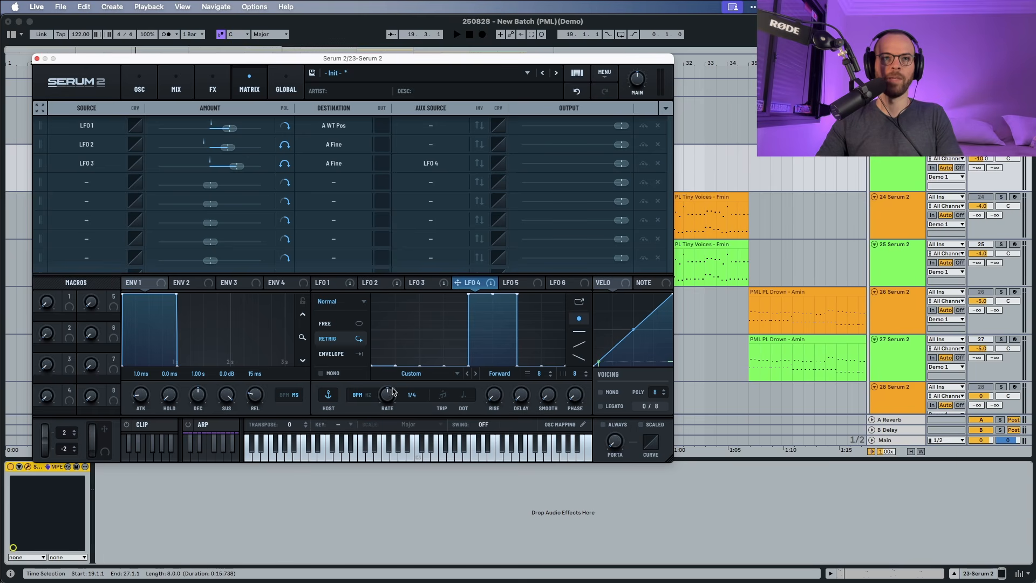
click(139, 86)
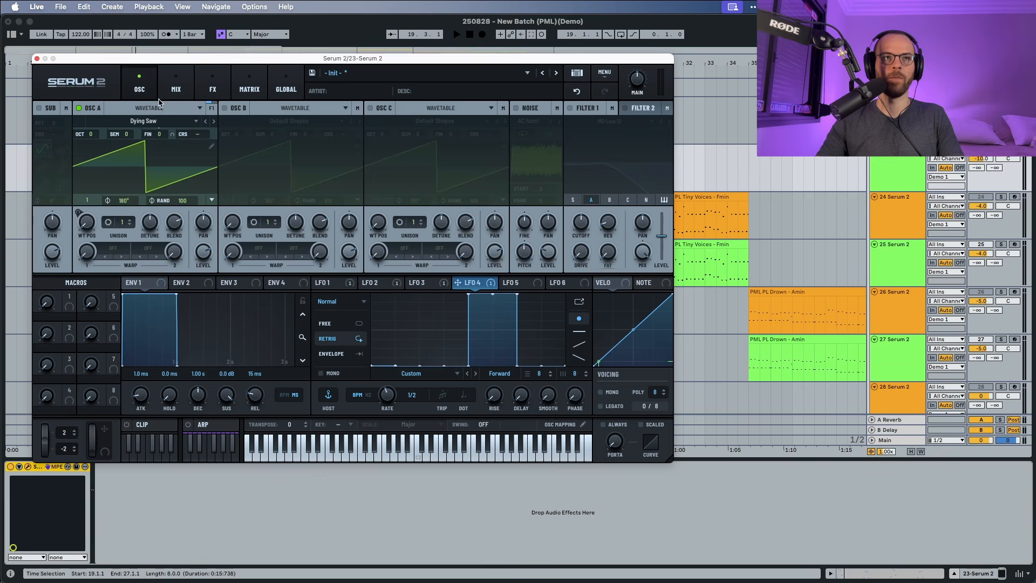
key(space)
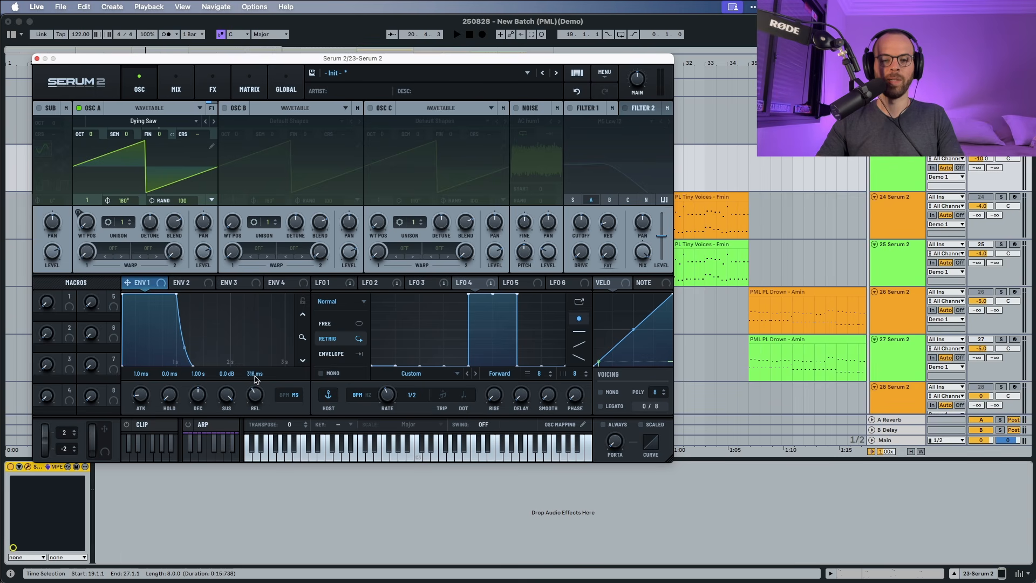
Lengthen the release of Env 1 to 1.11 s and listen to the result.
drag(255, 374, 224, 364)
key(space)
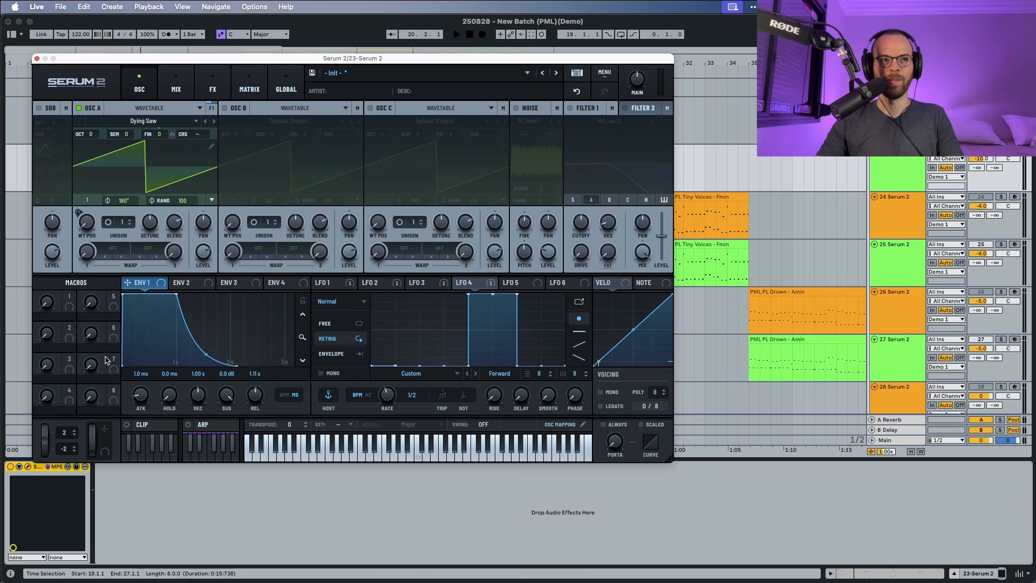
key(space)
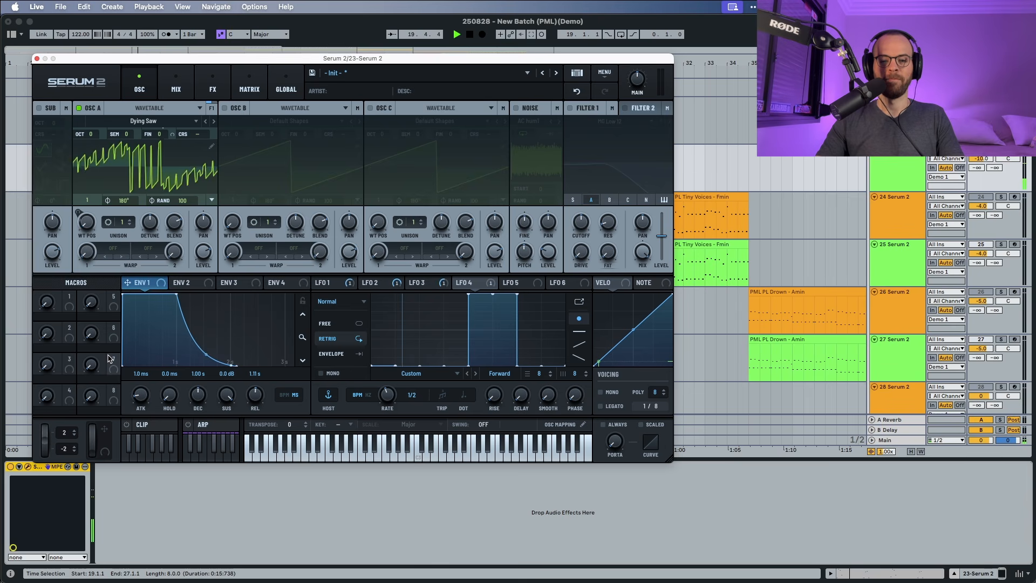
key(space)
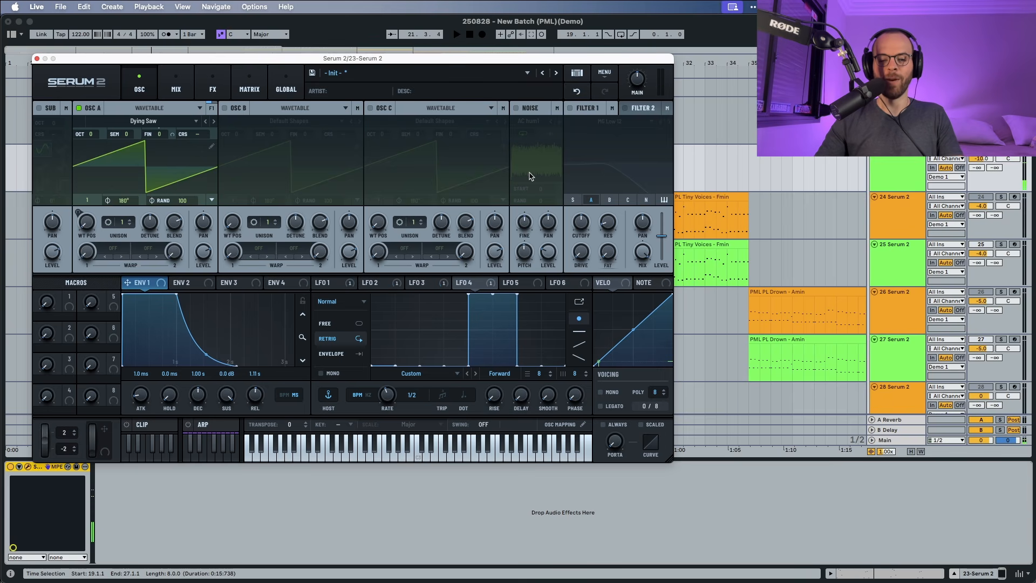
Enable the noise oscillator, load the White color noise and audition it with the clip.
click(517, 109)
click(533, 122)
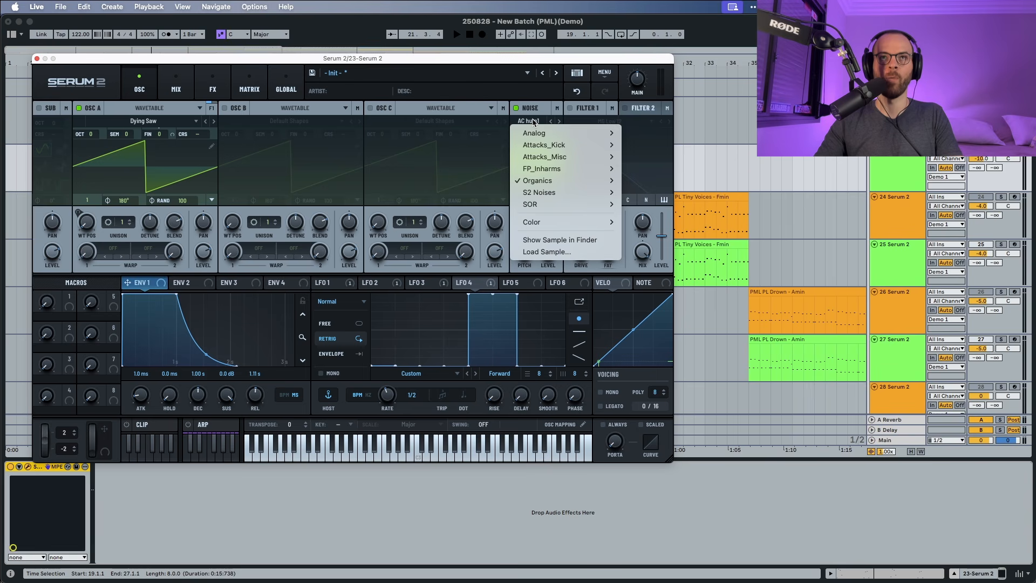
mouse_move(604, 221)
click(637, 221)
key(space)
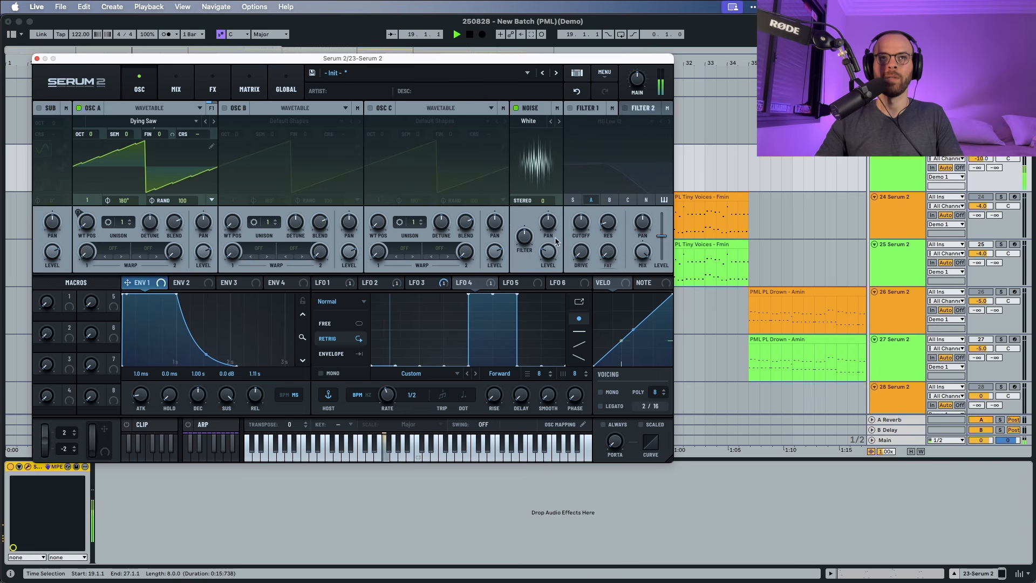
key(space)
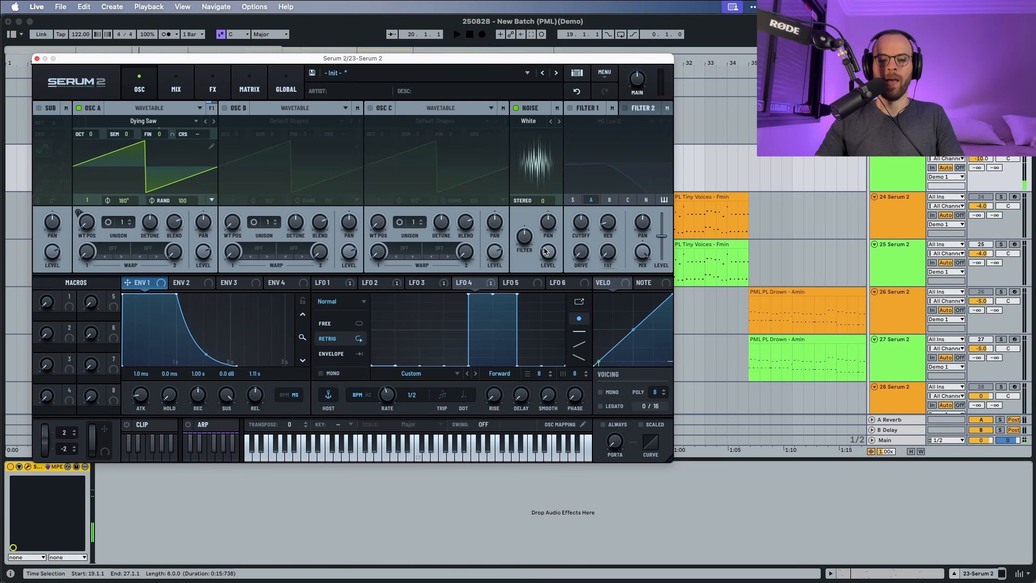
Raise the noise oscillator's pitch to 78% and its stereo value to about 47, auditioning each change.
drag(520, 244, 521, 227)
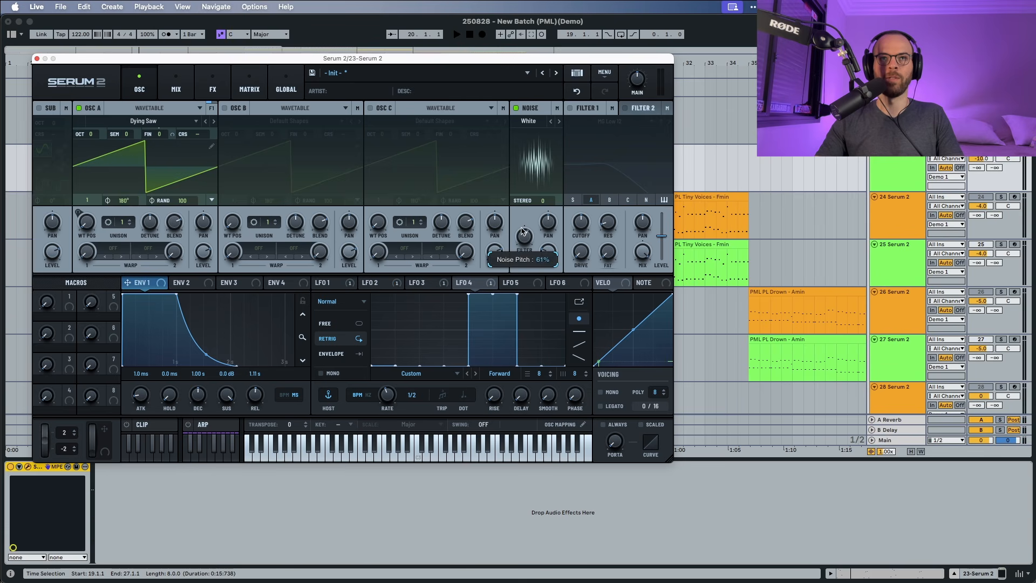
key(space)
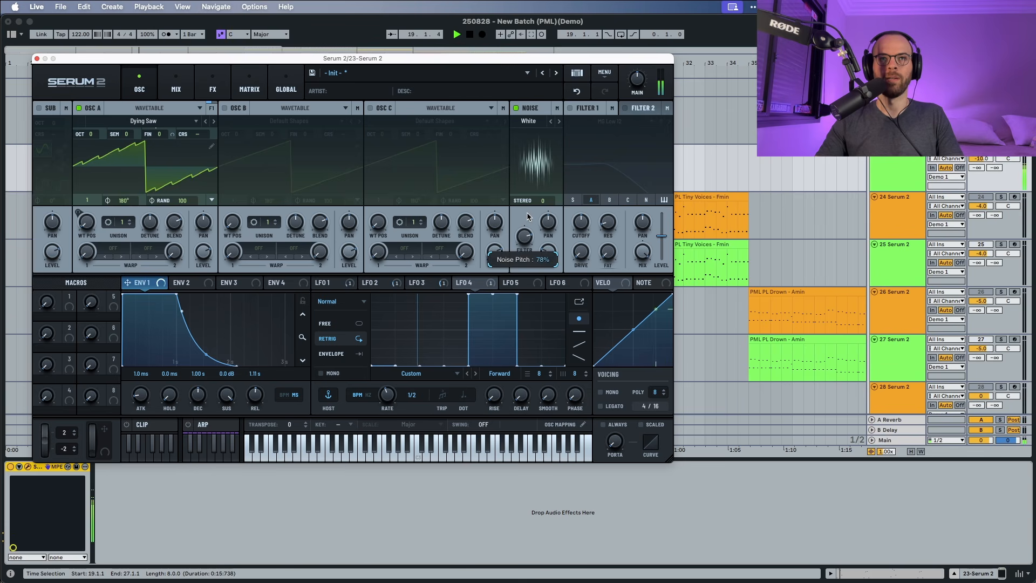
key(space)
drag(543, 200, 545, 190)
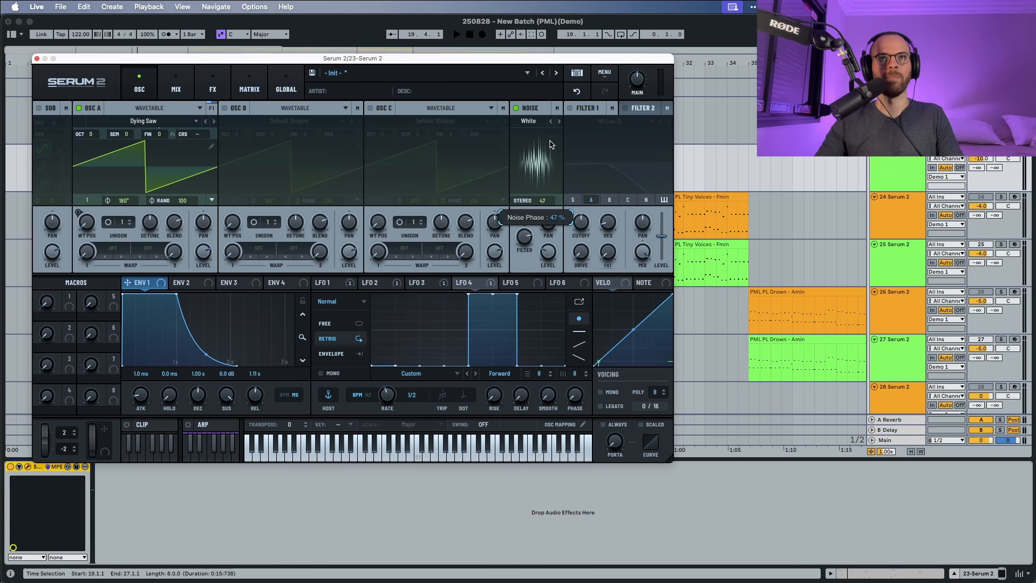
key(space)
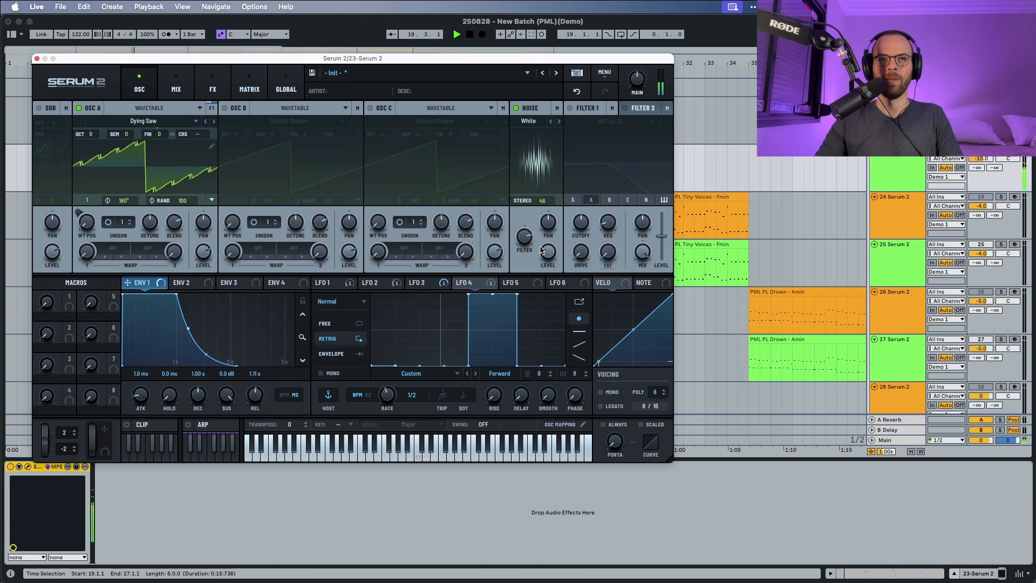
key(space)
Lower the noise oscillator's level to zero and modulate it with Env 3 by about 23%.
drag(549, 256, 550, 297)
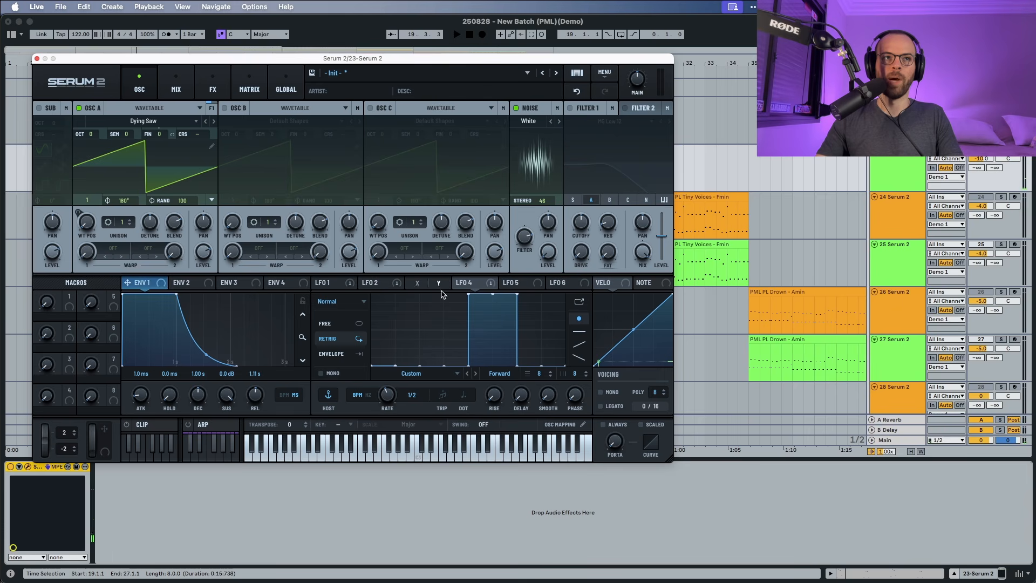
click(227, 286)
drag(222, 282, 538, 273)
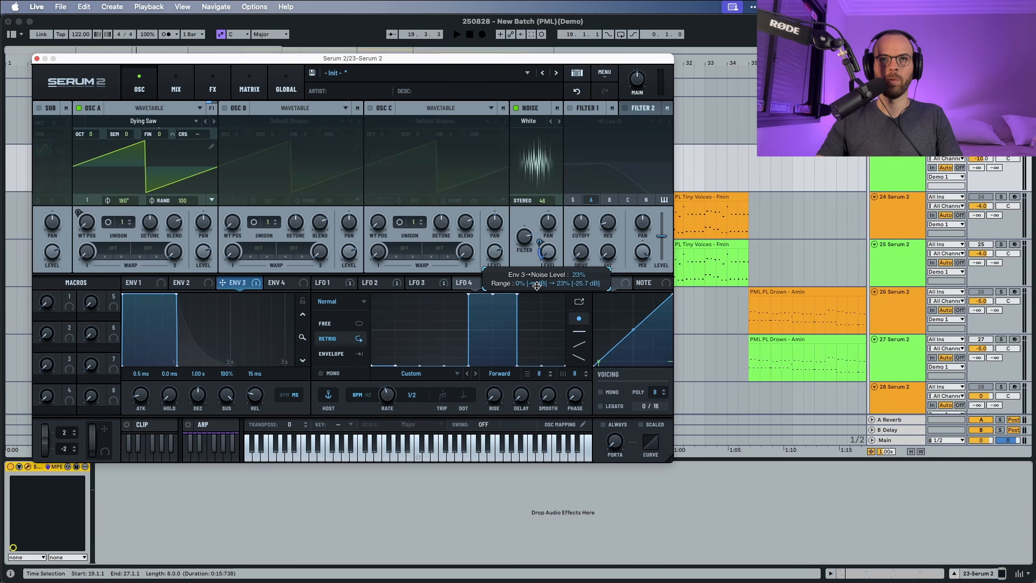
Drop the sustain of Env 3 to zero and audition the noise decay with the clip.
drag(229, 398, 228, 432)
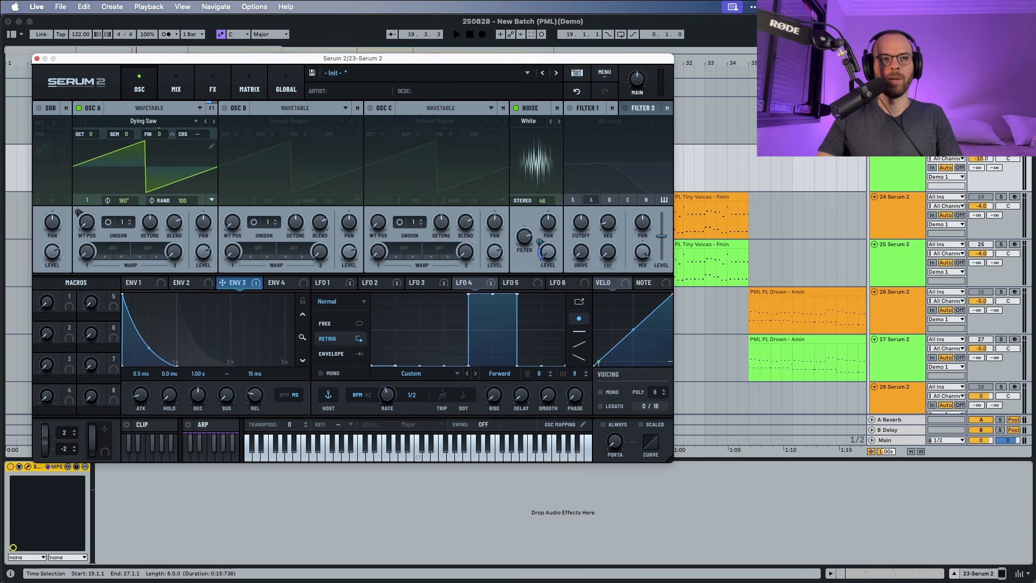
key(space)
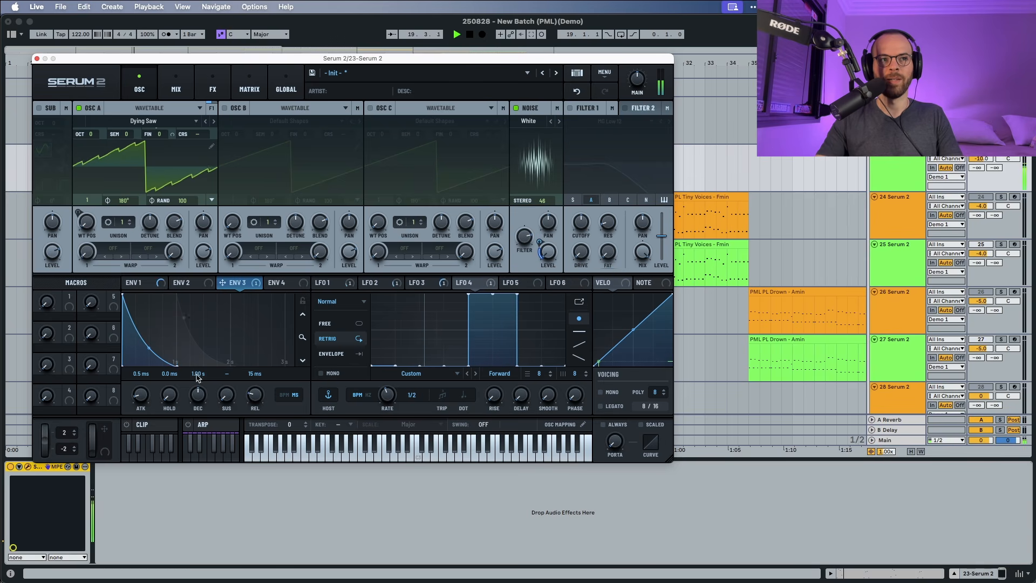
key(space)
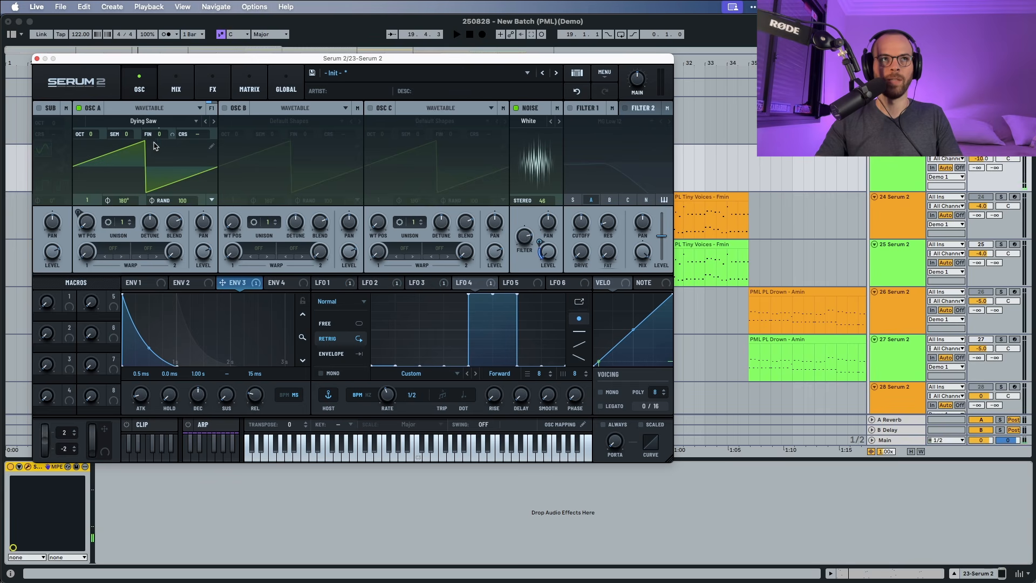
Isolate the noise by disabling oscillator A, shorten Env 3's decay to 255 ms, steepen its curve and re-enable oscillator A.
click(79, 108)
key(space)
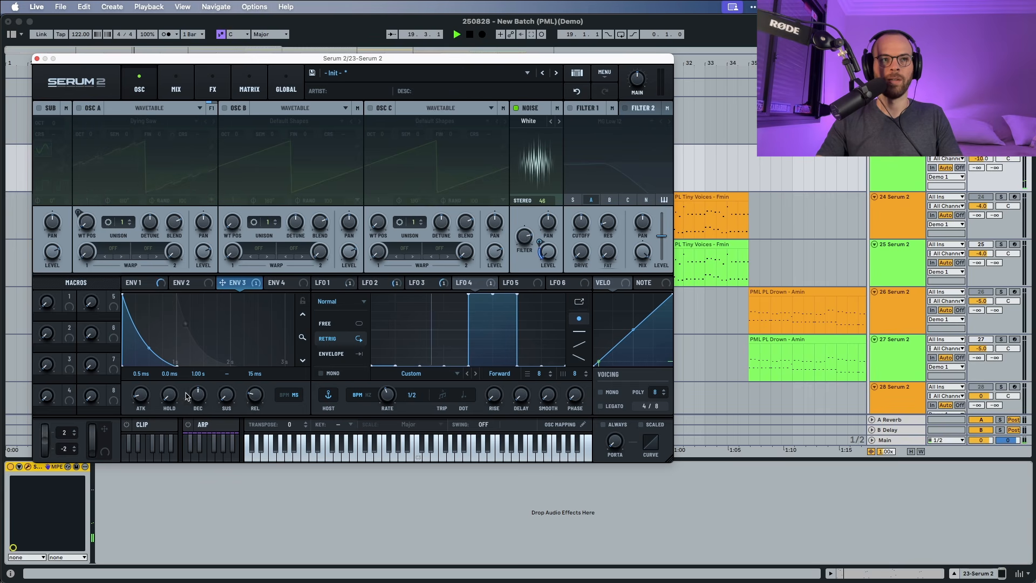
key(space)
drag(204, 394, 203, 407)
key(space)
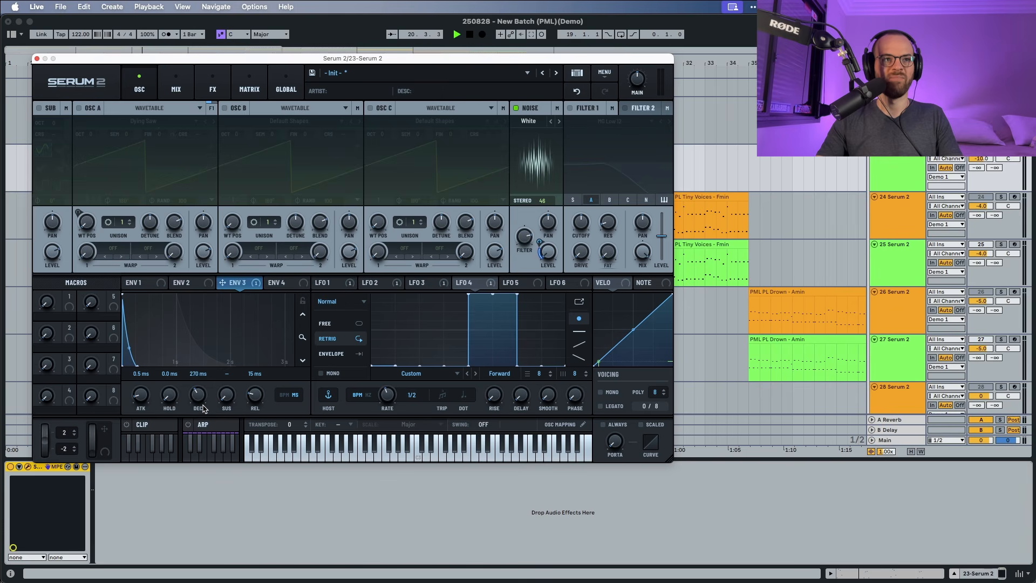
drag(203, 406, 203, 407)
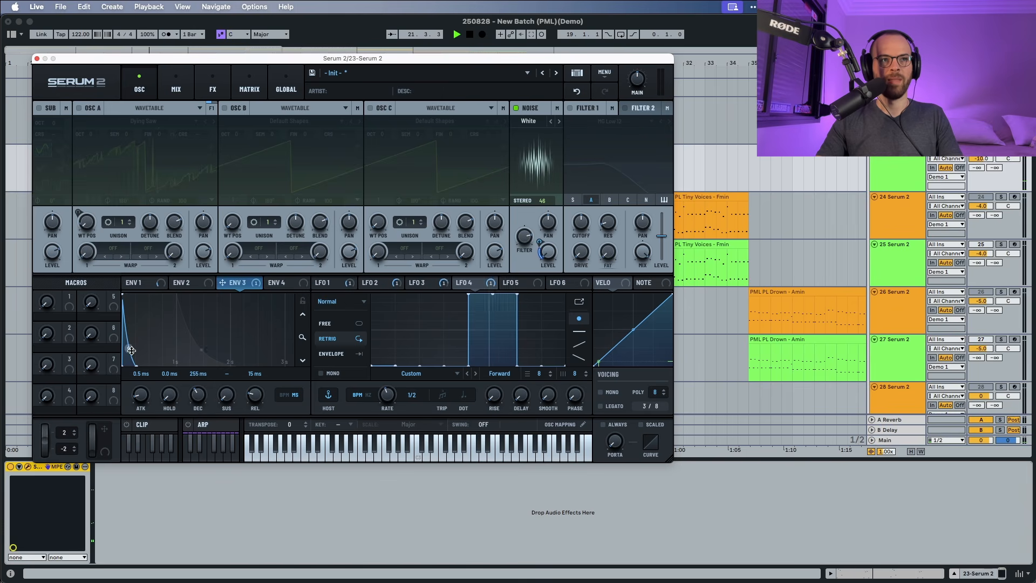
drag(130, 348, 135, 353)
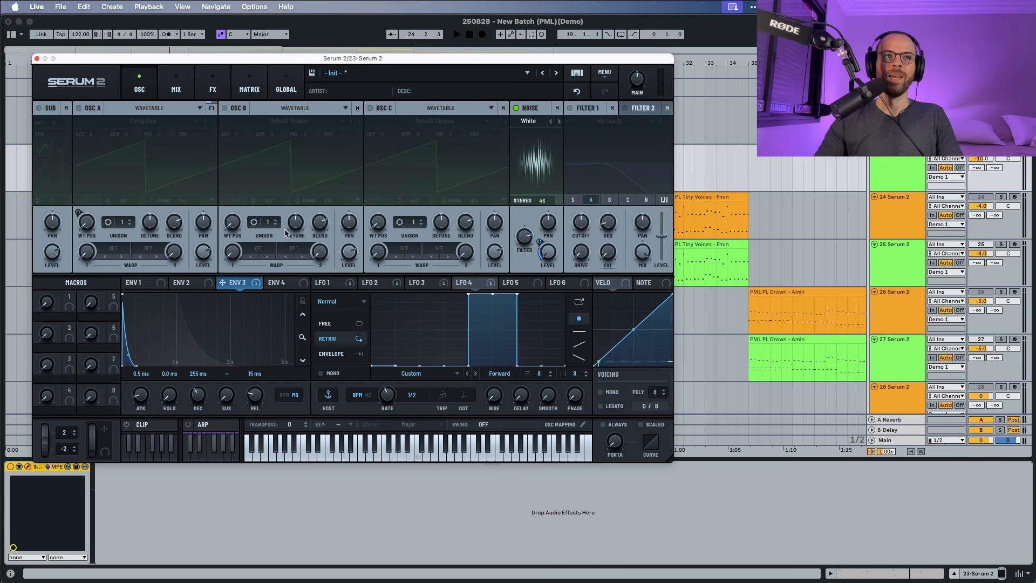
click(79, 108)
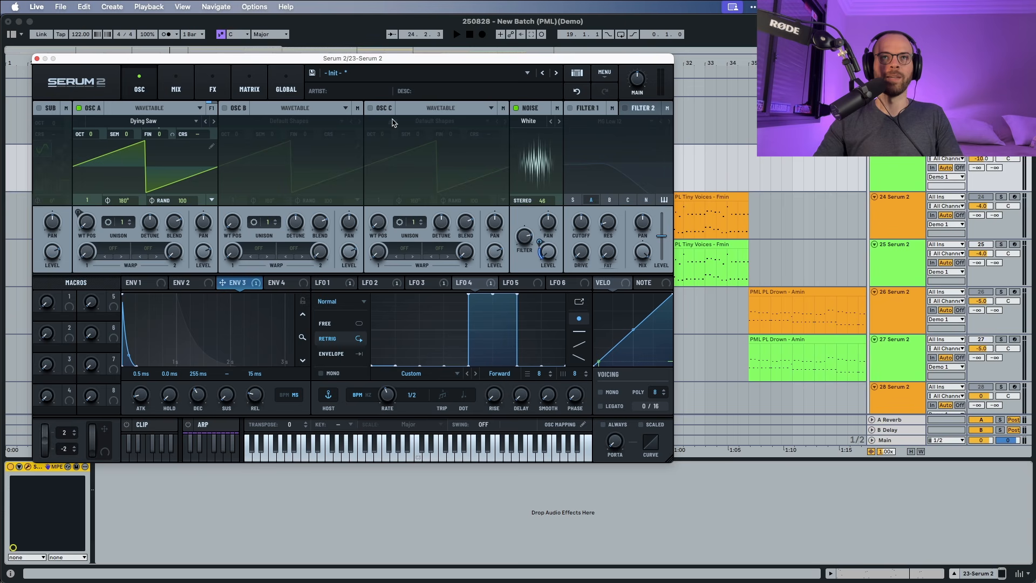
Enable Filter 1, set its type to MG Ladder from the S2 filters and audition it.
click(570, 108)
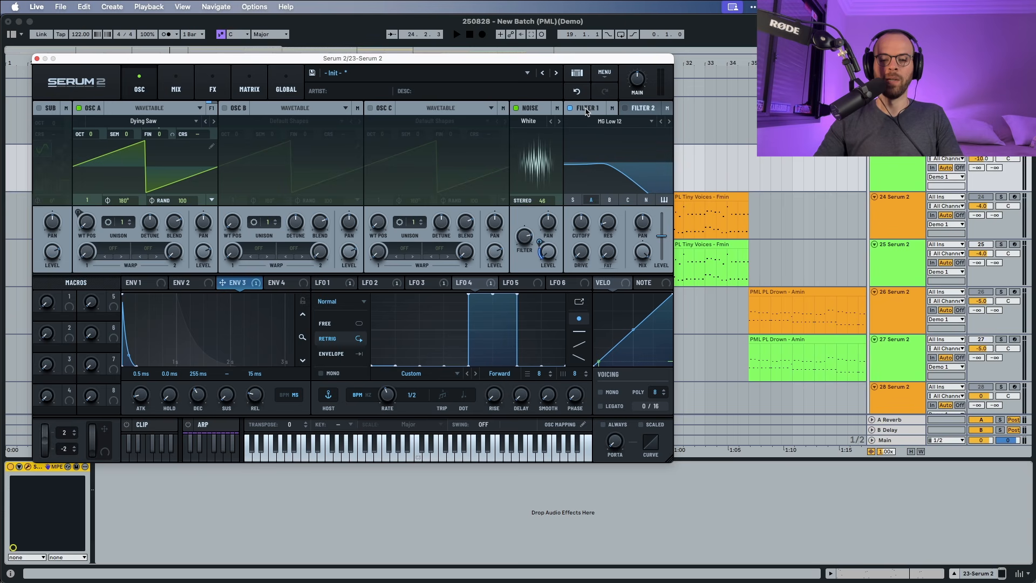
click(608, 121)
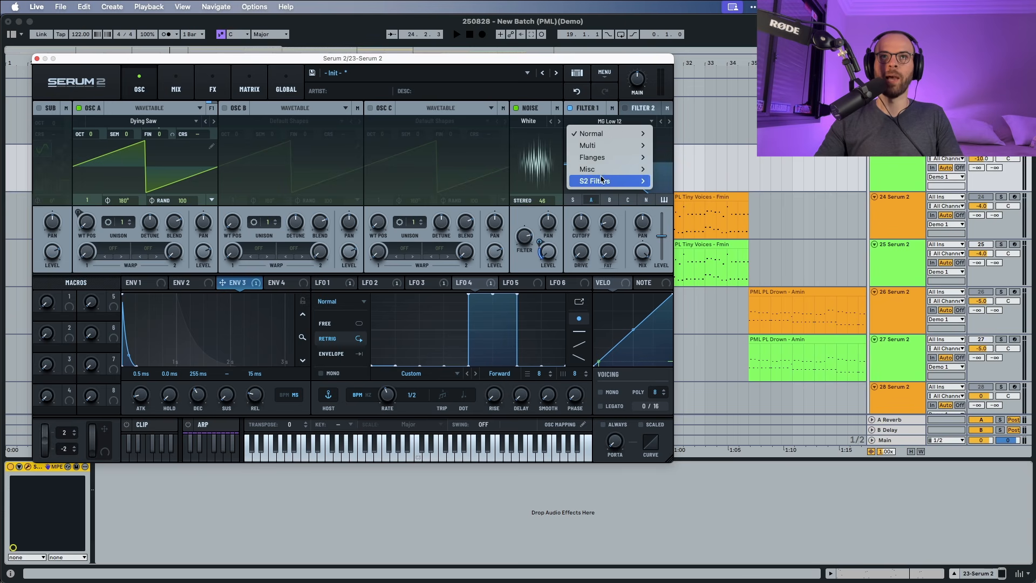
mouse_move(603, 180)
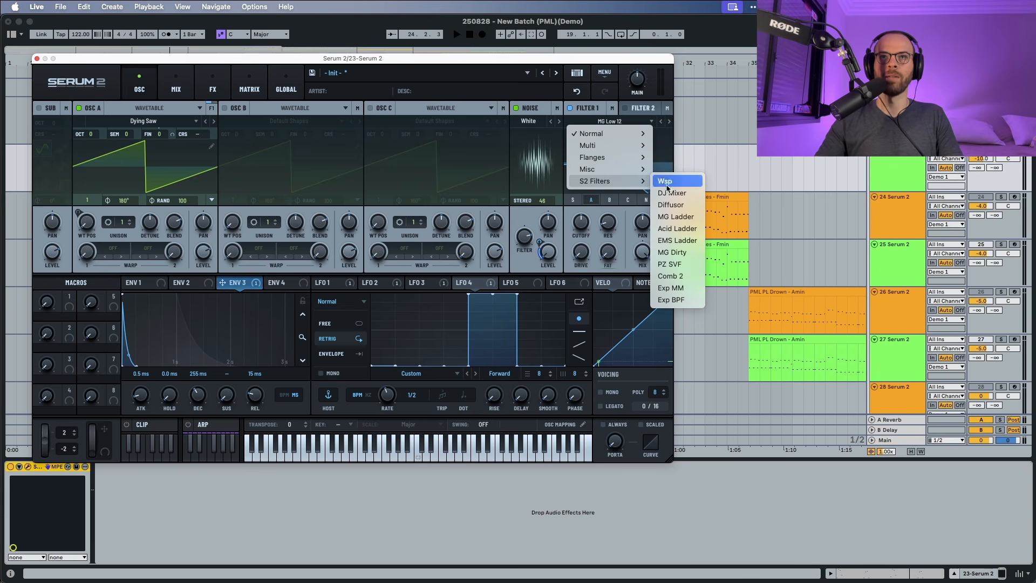
click(676, 216)
key(space)
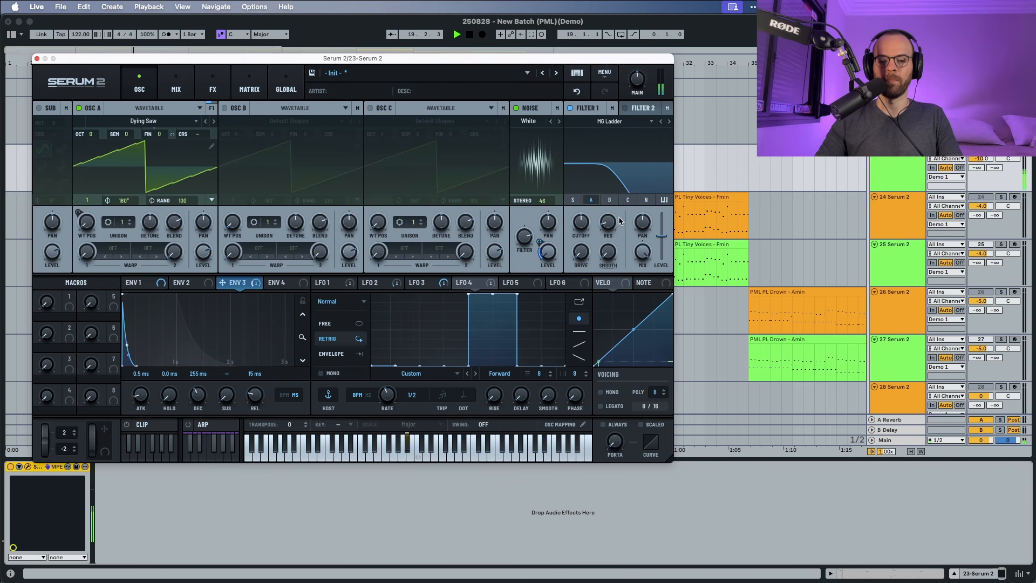
key(space)
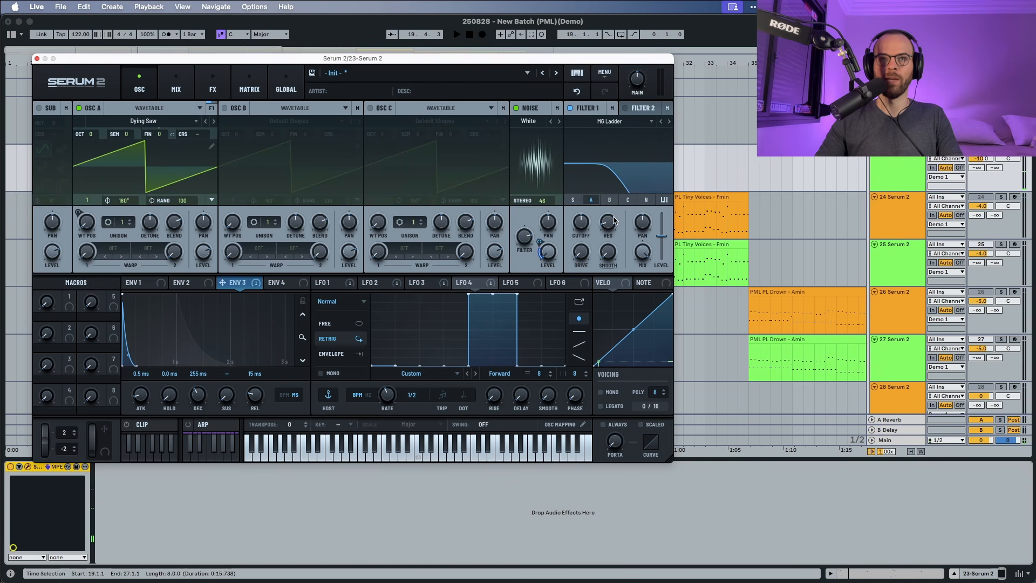
Lower the cutoff of Filter 1 slightly and modulate it with Env 2 and velocity, auditioning the result.
click(608, 201)
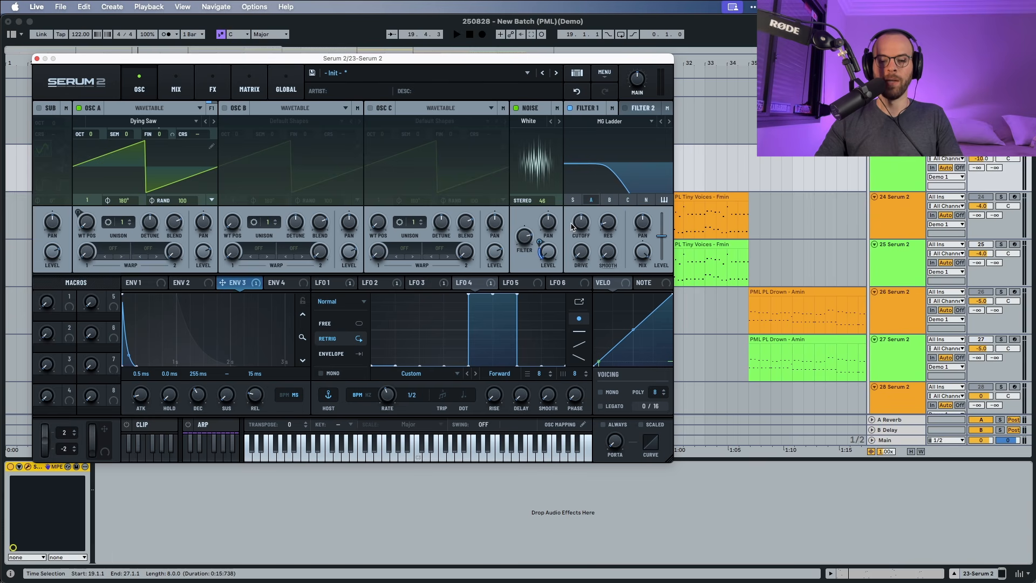
drag(573, 226, 573, 239)
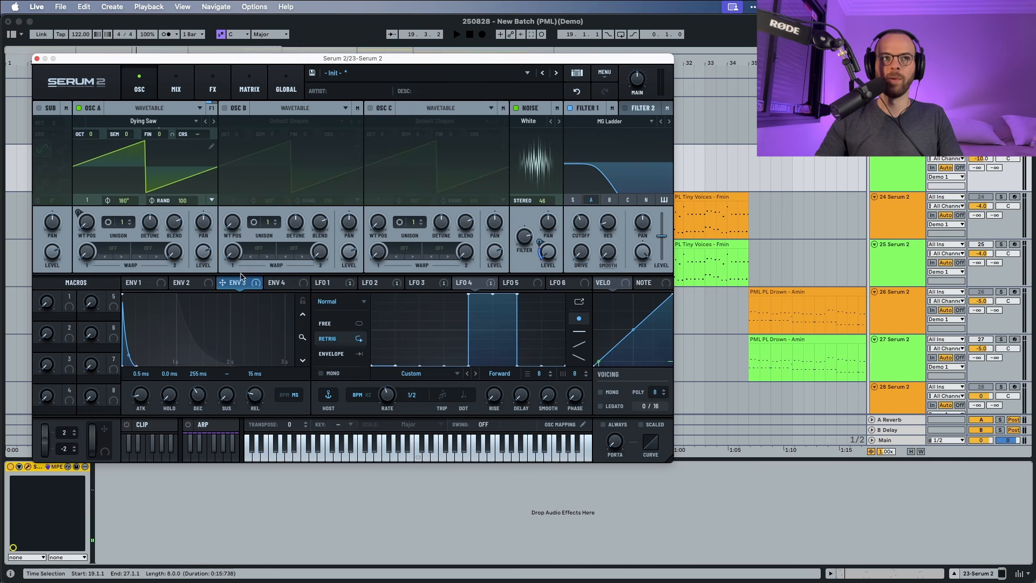
drag(186, 283, 571, 238)
key(space)
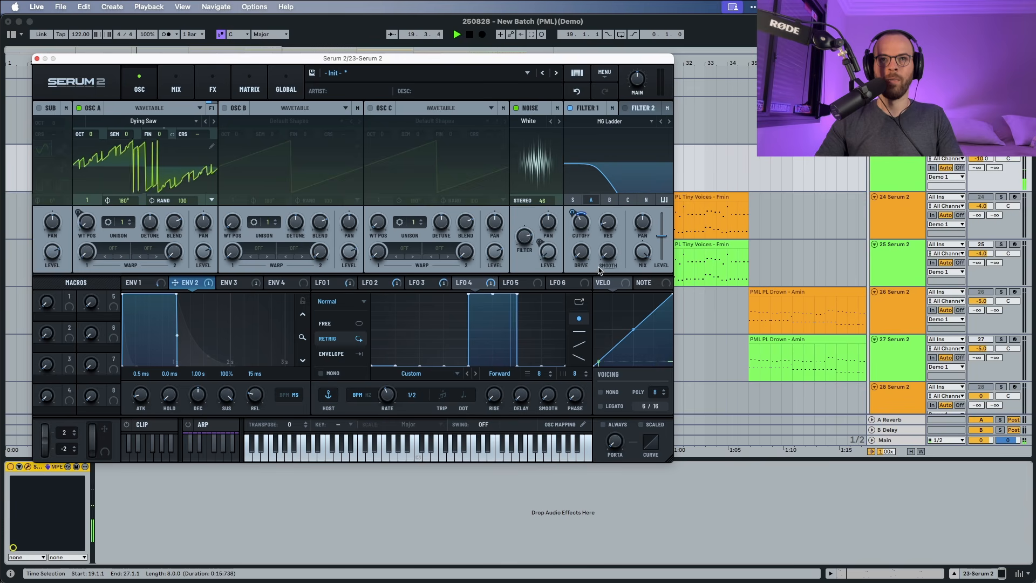
key(space)
drag(600, 283, 576, 228)
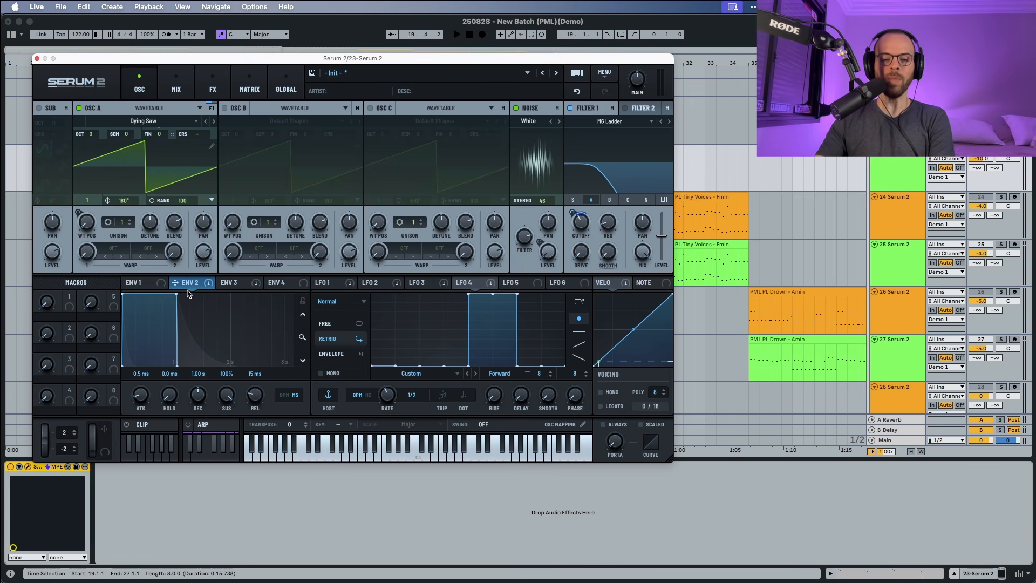
Shape Env 2 with zero sustain, a 622 ms release, a 1.24 s decay and a steeper decay curve while listening.
drag(227, 395, 225, 526)
drag(252, 401, 251, 397)
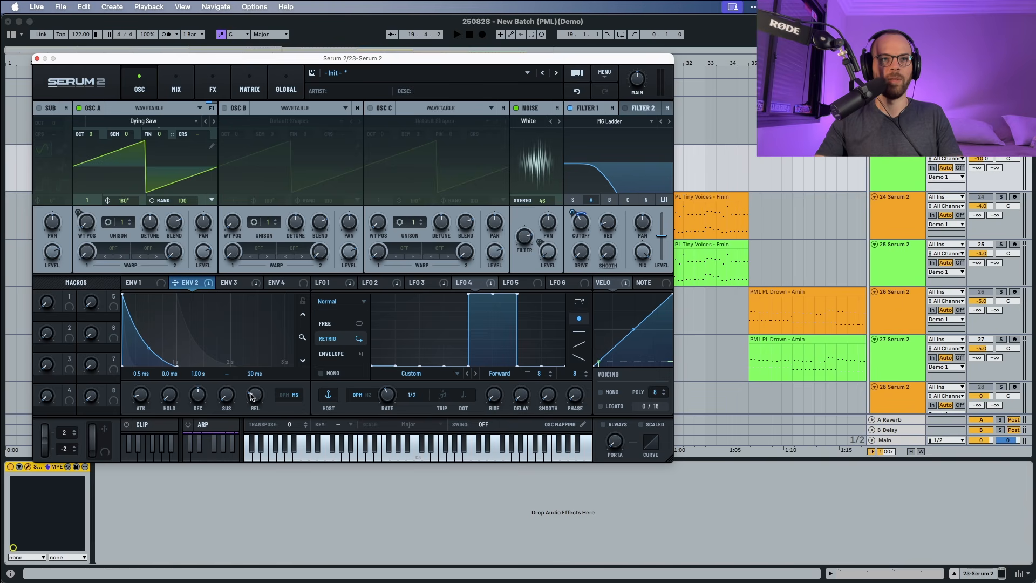
scroll(255, 373, up, 3)
key(space)
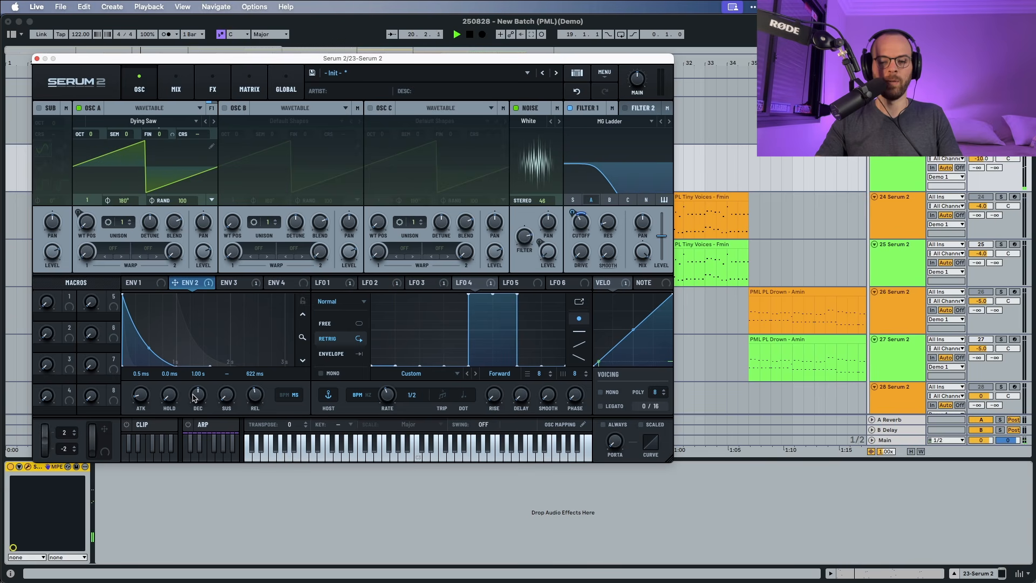
scroll(195, 398, down, 2)
scroll(195, 398, up, 4)
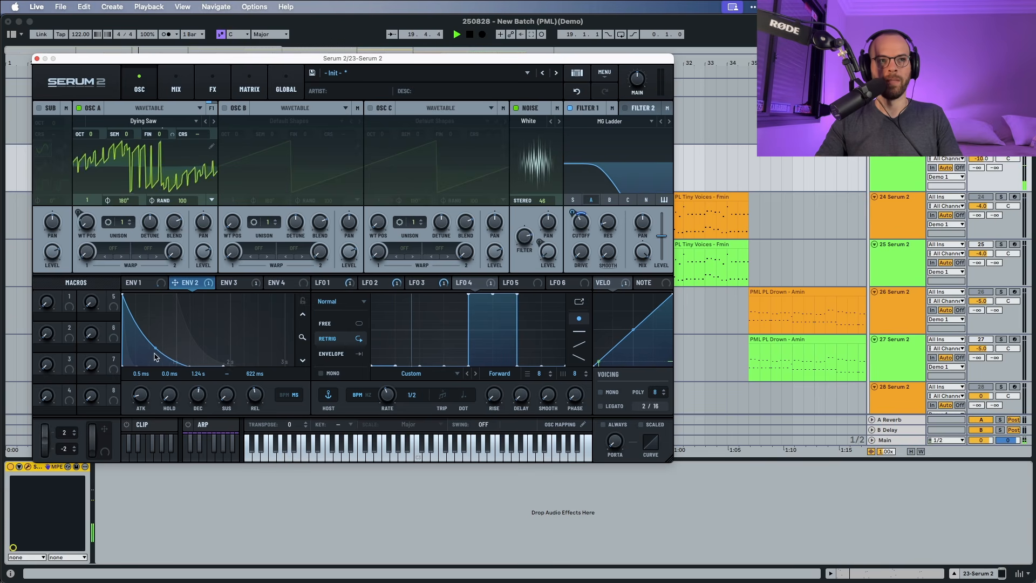
key(space)
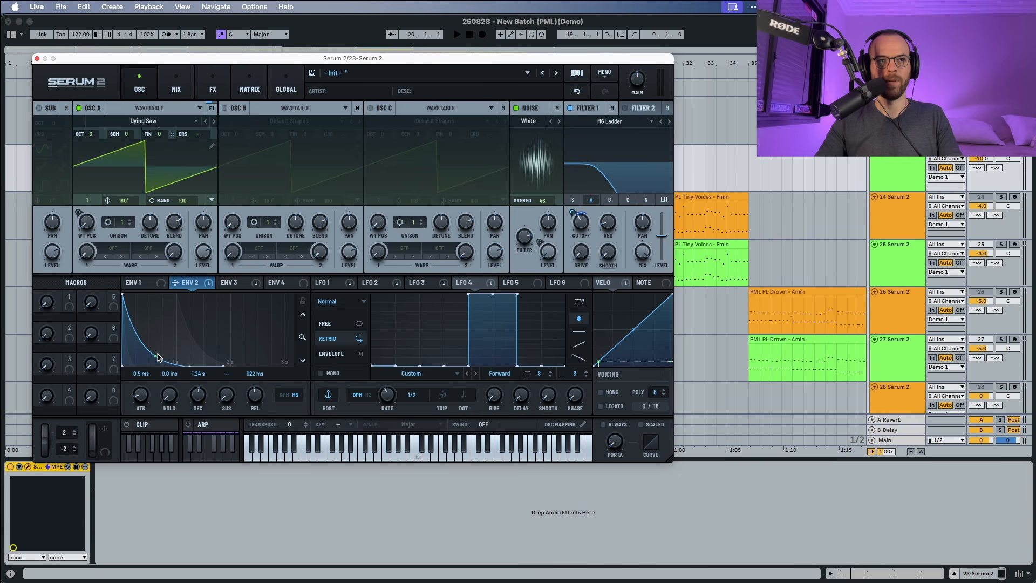
Set the attack of Env 2 to 16 ms and audition the filter movement.
key(space)
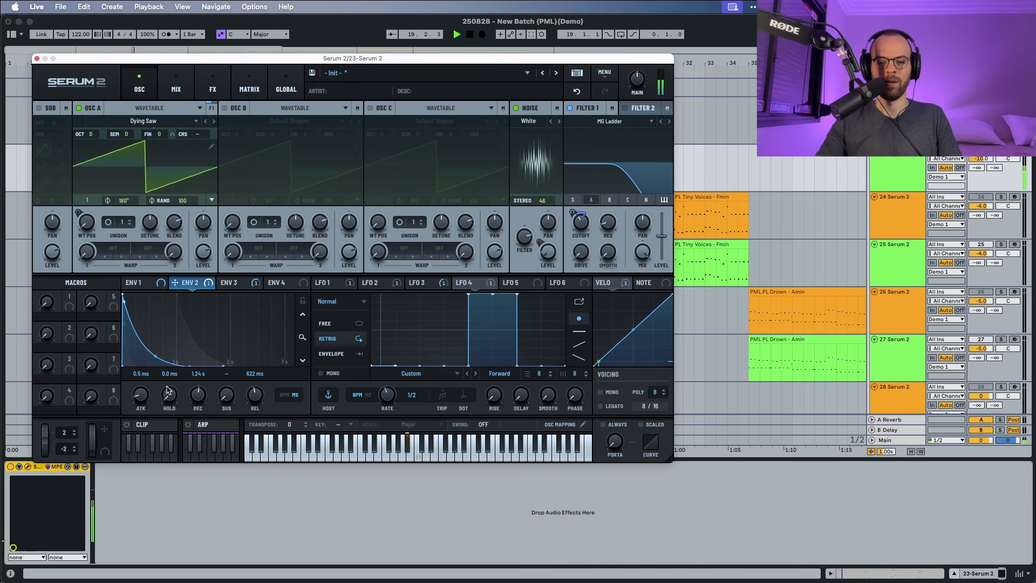
key(space)
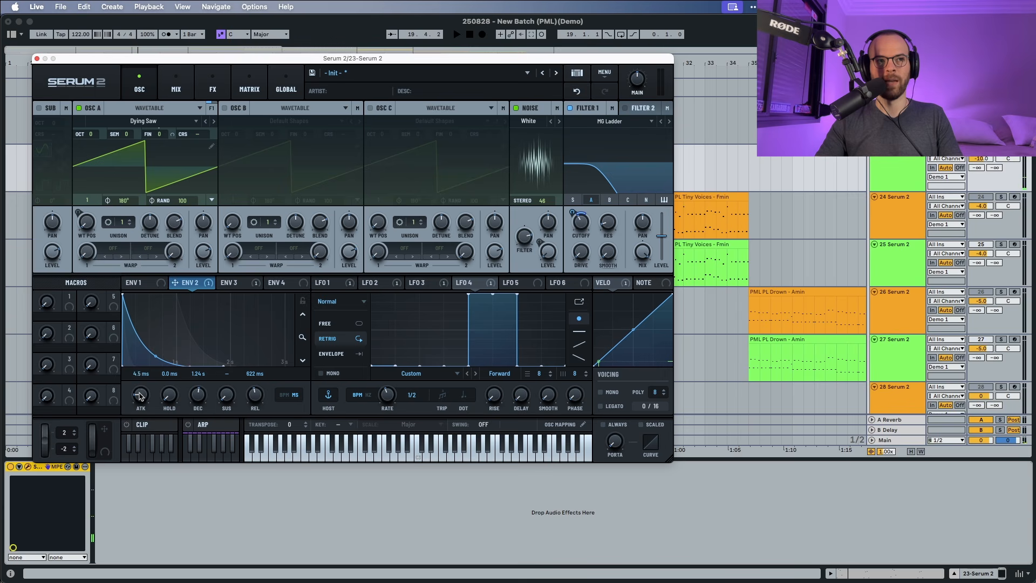
drag(141, 391, 141, 392)
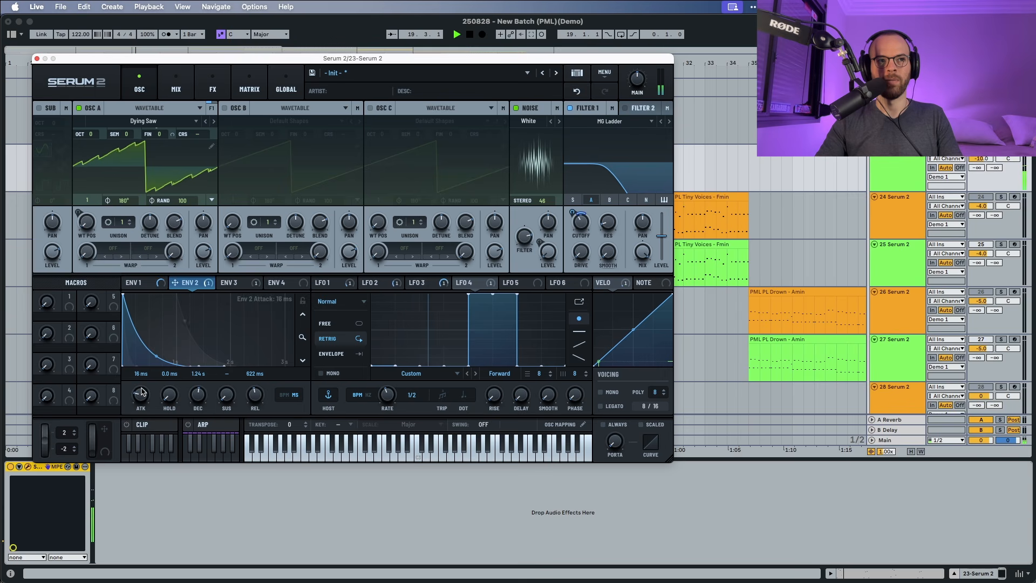
key(space)
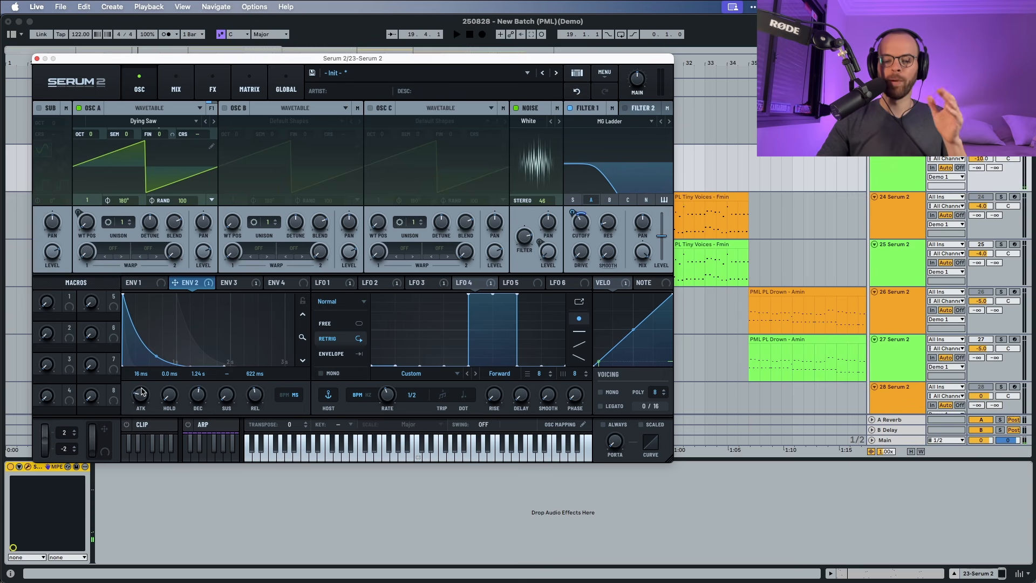
key(space)
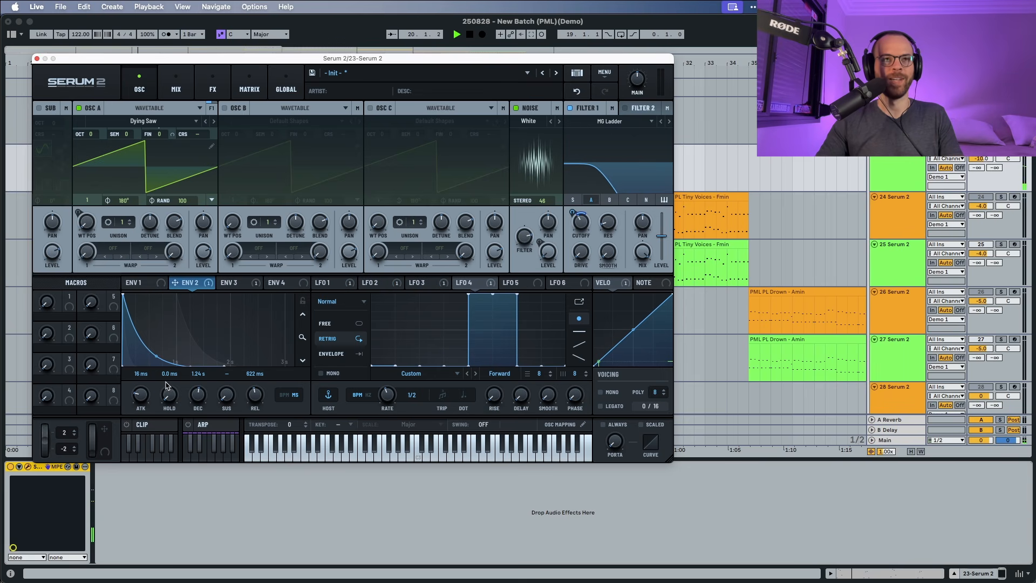
Add an Equalizer to the main effects chain and cut its low band with a gain of -24.0 and a frequency of 38.
click(219, 91)
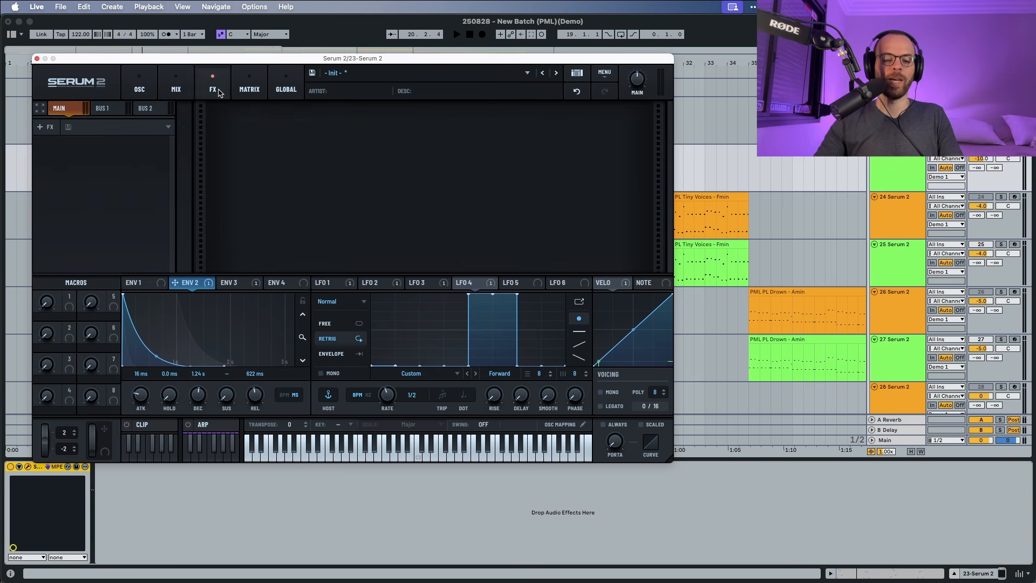
click(52, 129)
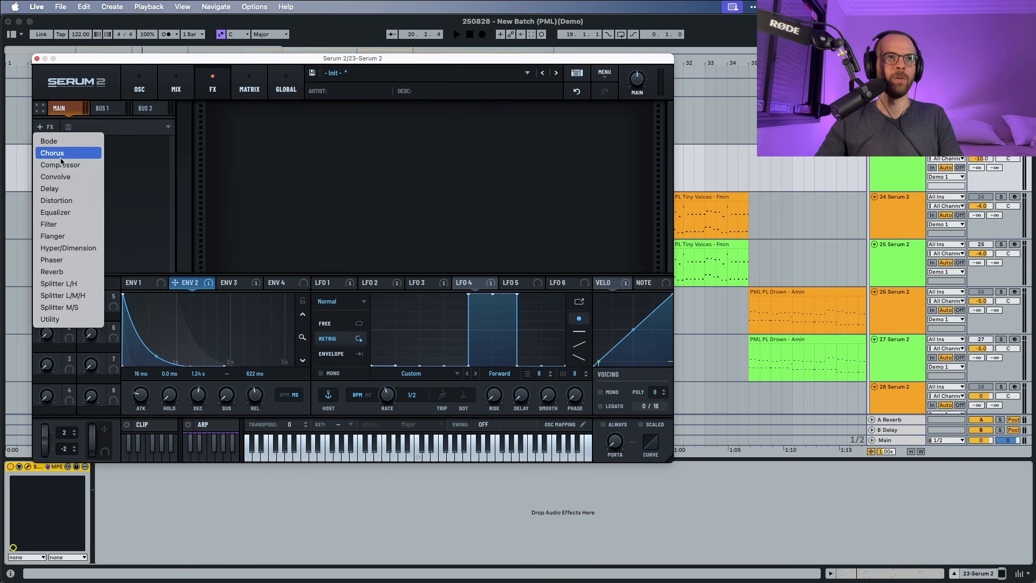
click(61, 211)
drag(345, 132, 345, 260)
key(space)
drag(298, 129, 290, 160)
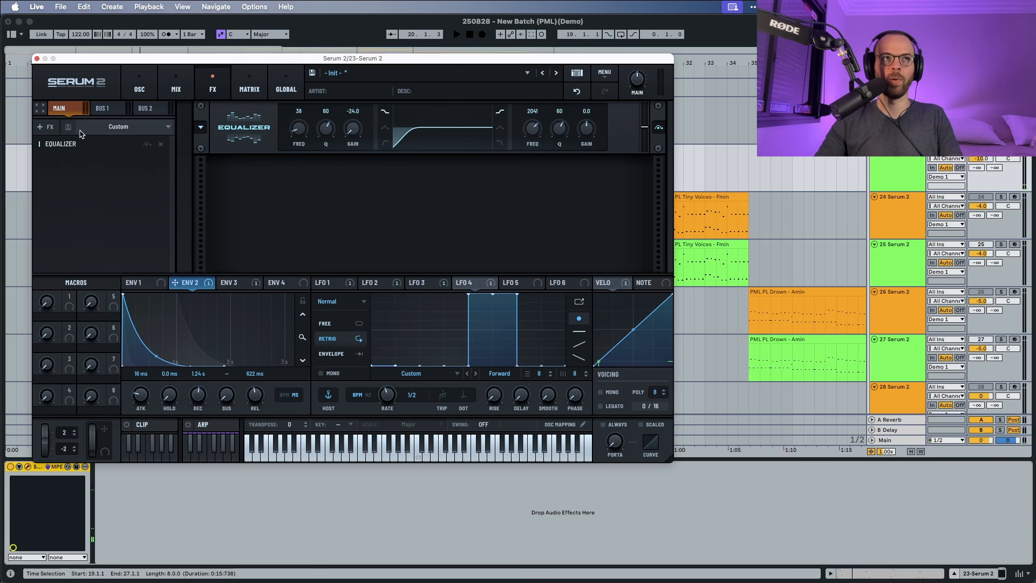
Add a Delay to the main effects chain in Ping-Pong mode, with dotted 1/8 times on both channels.
click(46, 127)
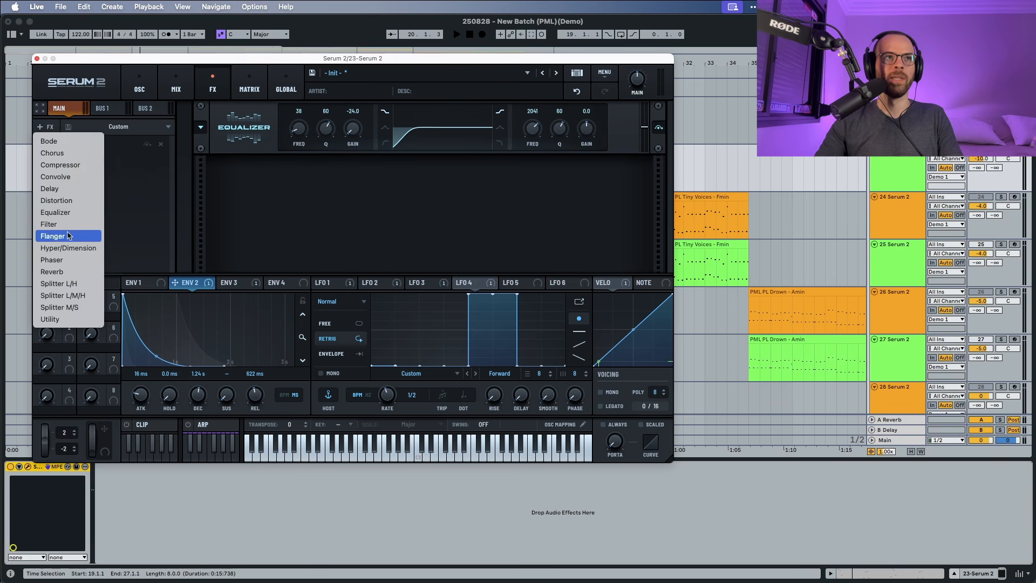
click(59, 188)
key(space)
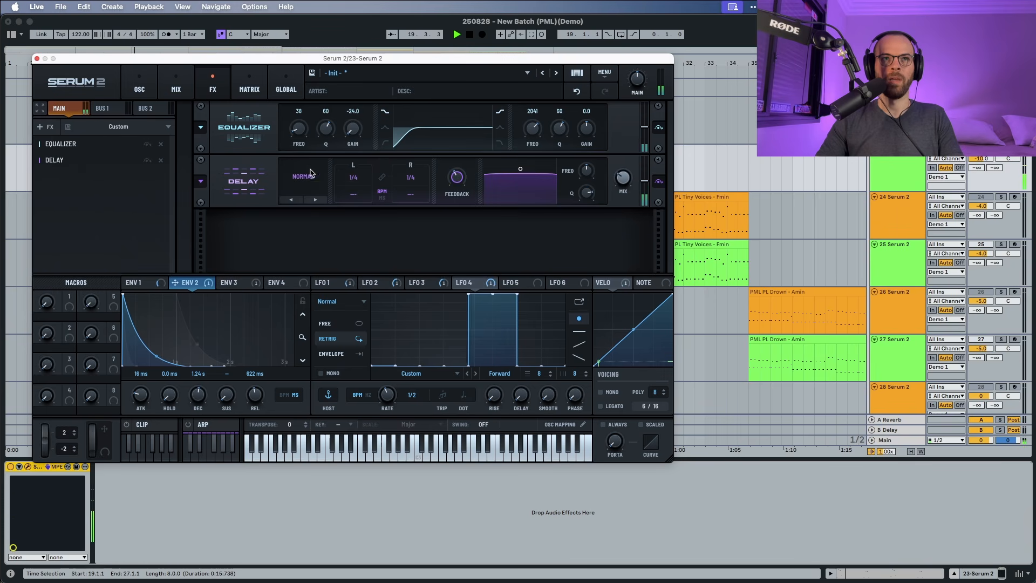
drag(354, 177, 409, 183)
click(311, 199)
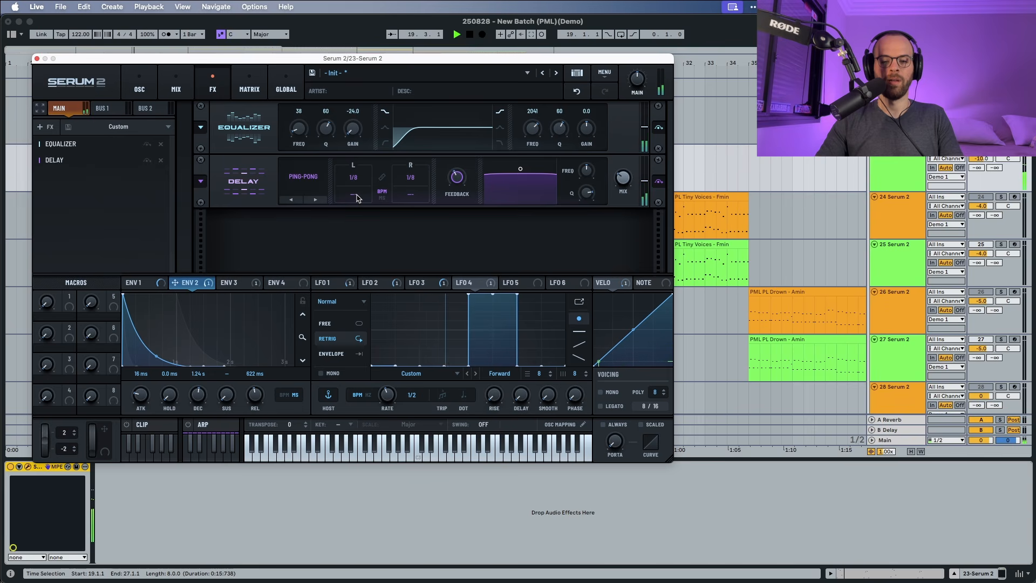
drag(356, 198, 410, 199)
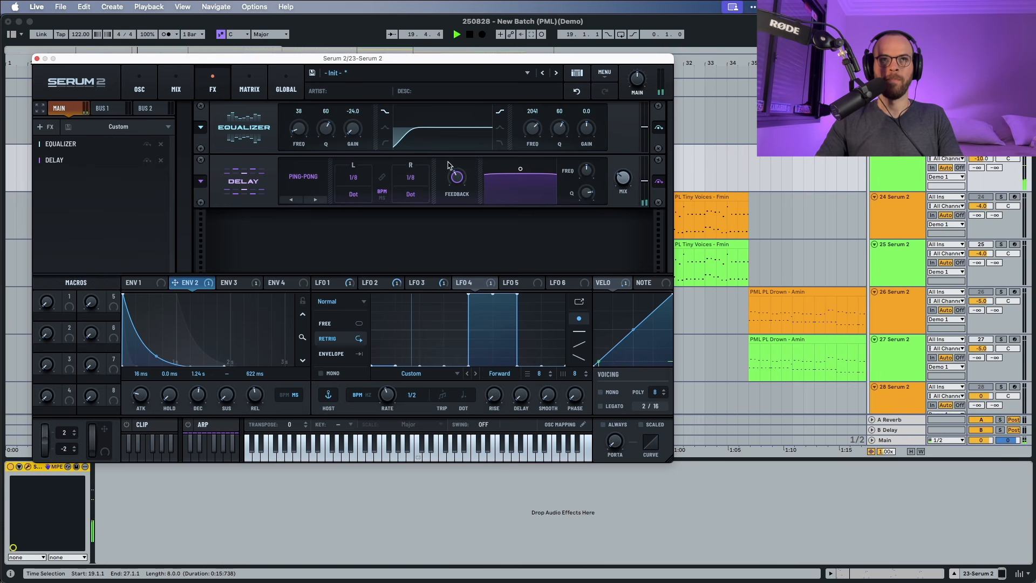
Set the delay feedback to about 53 % and narrow its filter bandwidth to about 3.7.
key(space)
key(space)
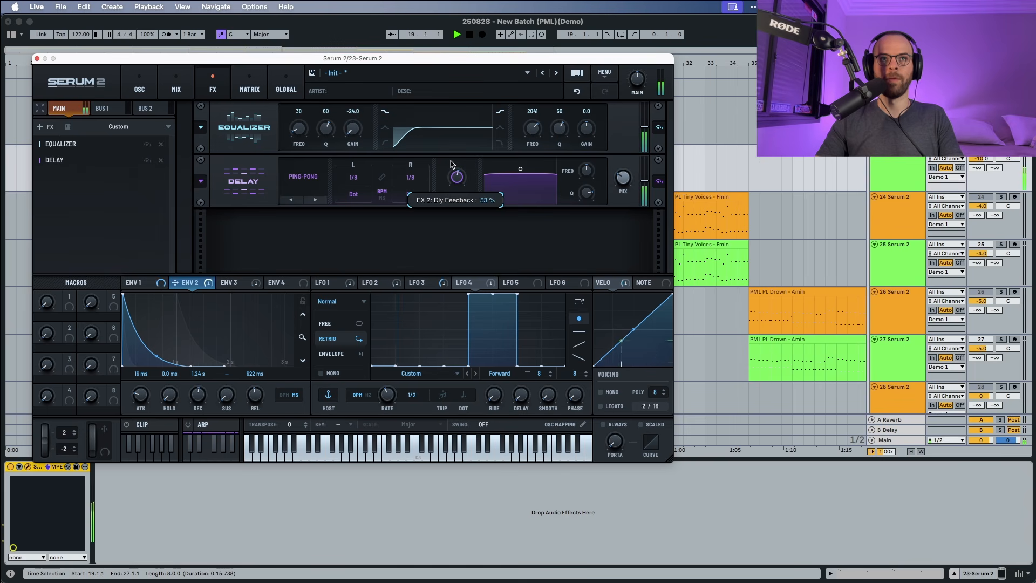
key(space)
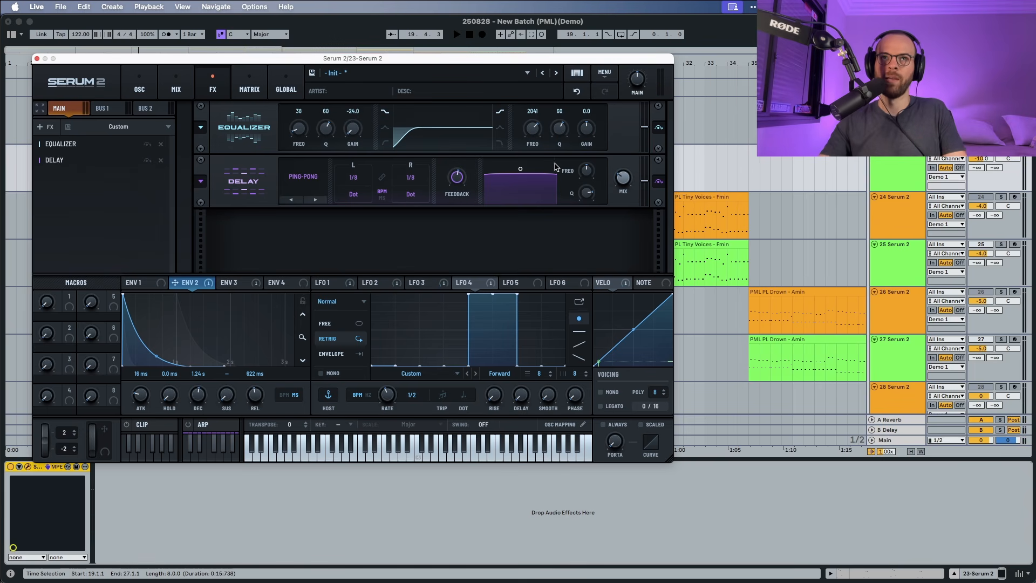
drag(585, 173, 585, 196)
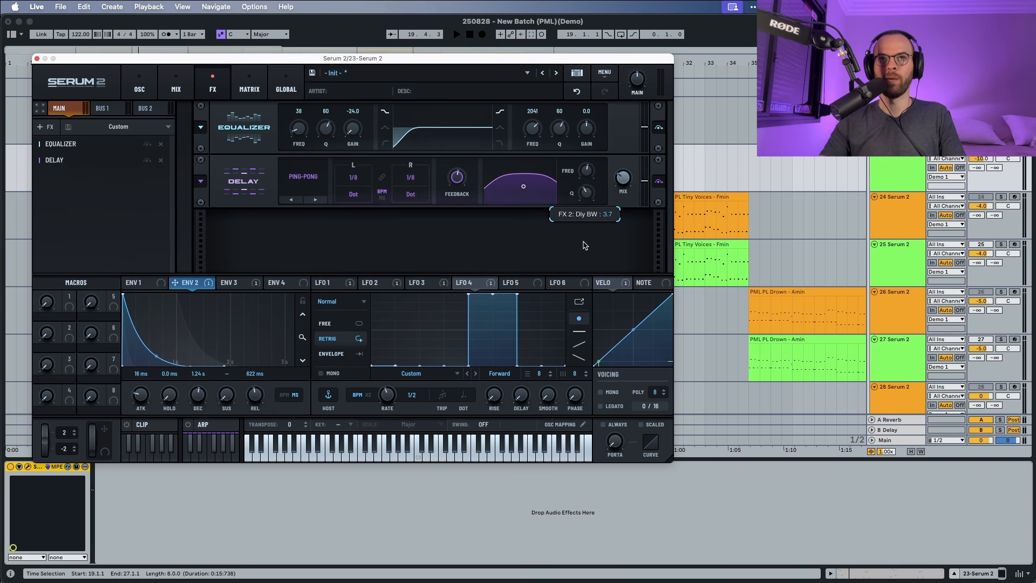
Lower the delay mix to 23 % while listening to the loop.
key(space)
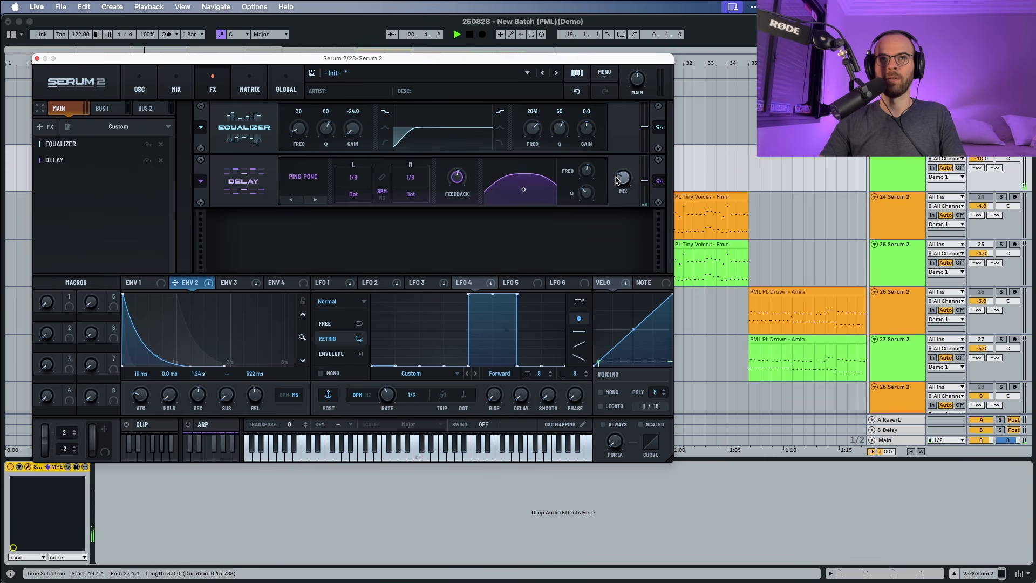
drag(616, 177, 617, 183)
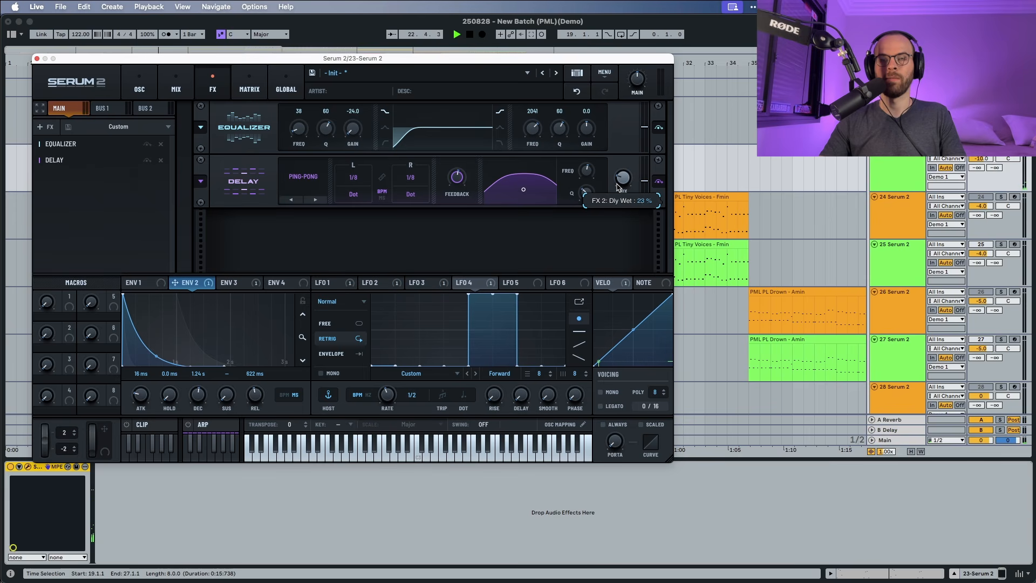
key(space)
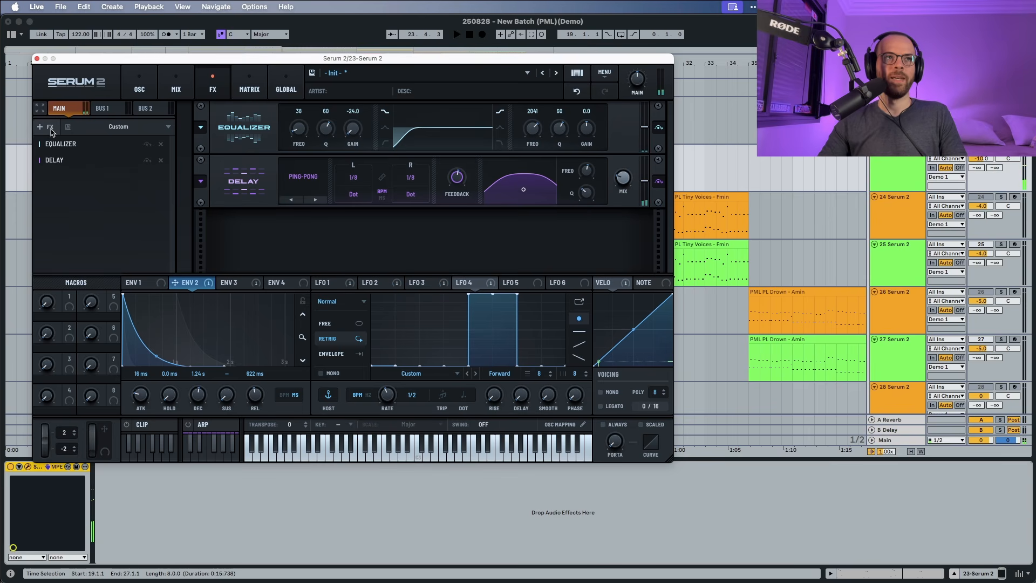
Add a Chorus after the delay, set its rate to 0.01 Hz and audition it.
click(51, 129)
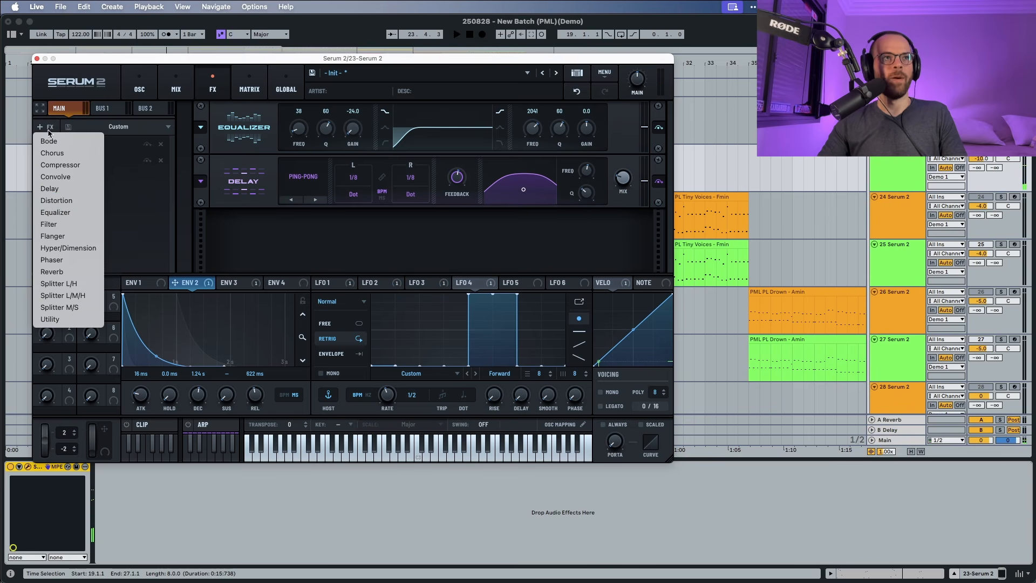
click(63, 155)
key(space)
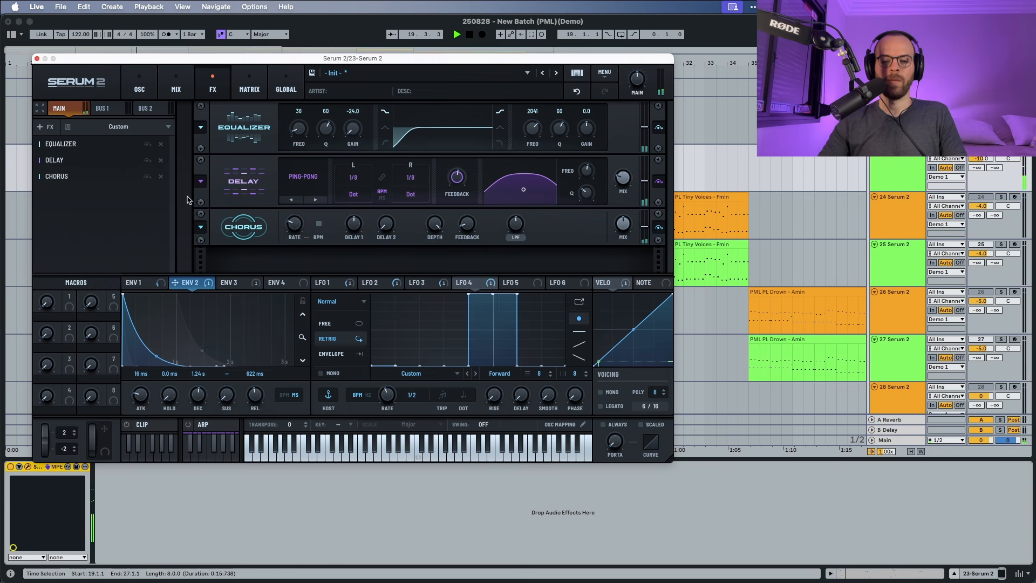
key(space)
mouse_move(292, 226)
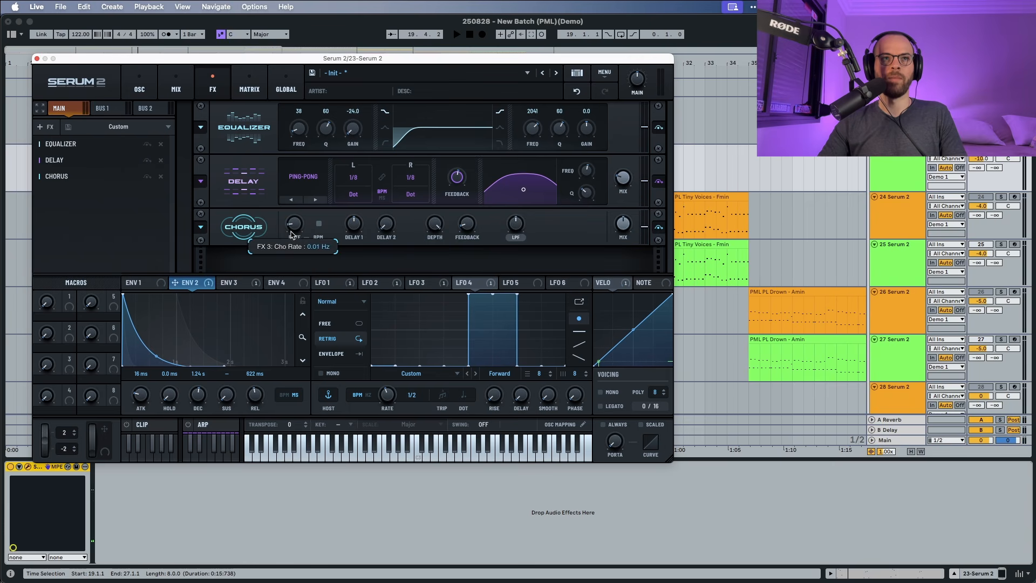
key(space)
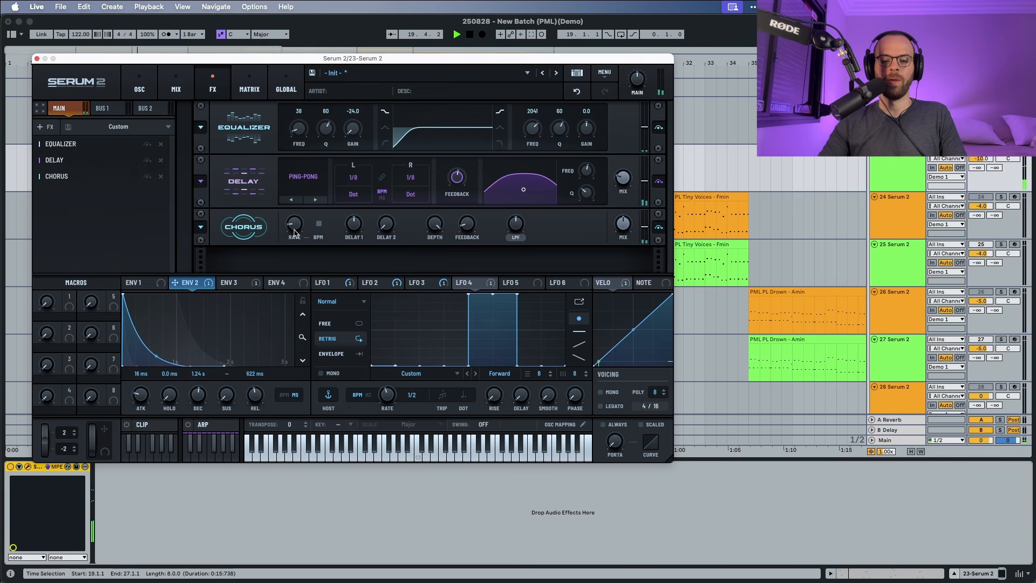
Reduce the chorus depth to about 3.8 ms and raise its low-pass cutoff above 1000 Hz while listening.
key(space)
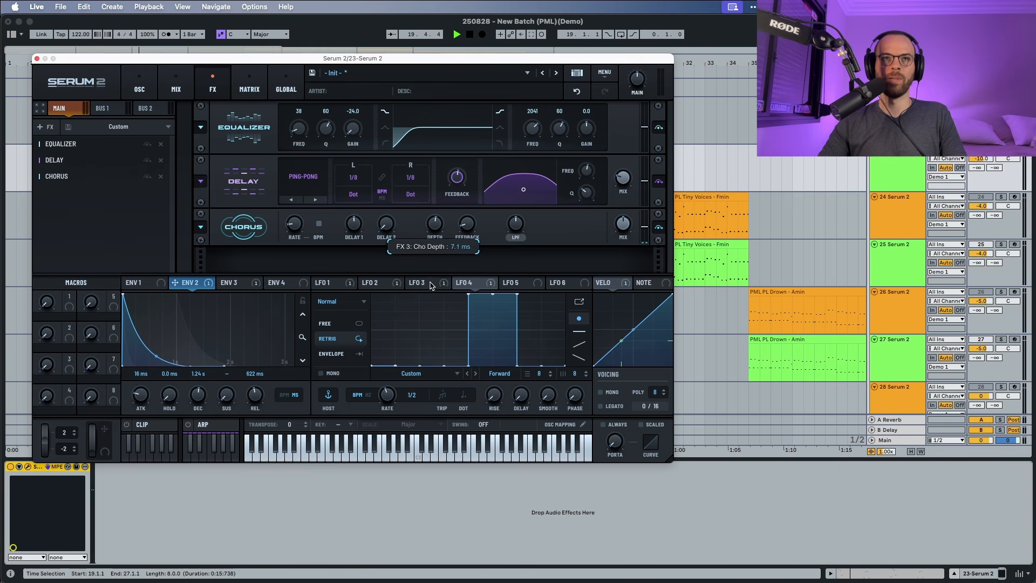
drag(431, 301, 431, 303)
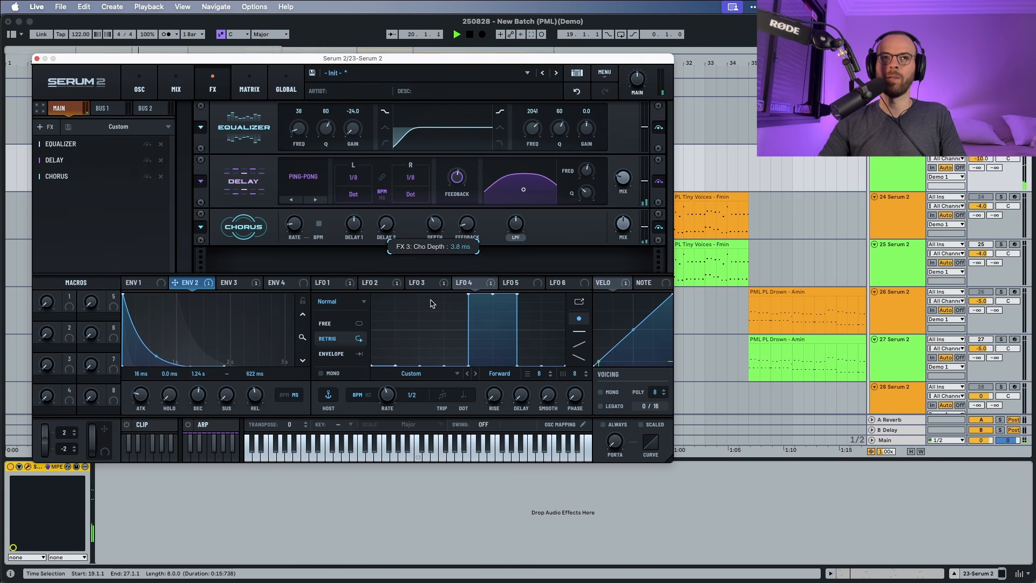
mouse_move(512, 229)
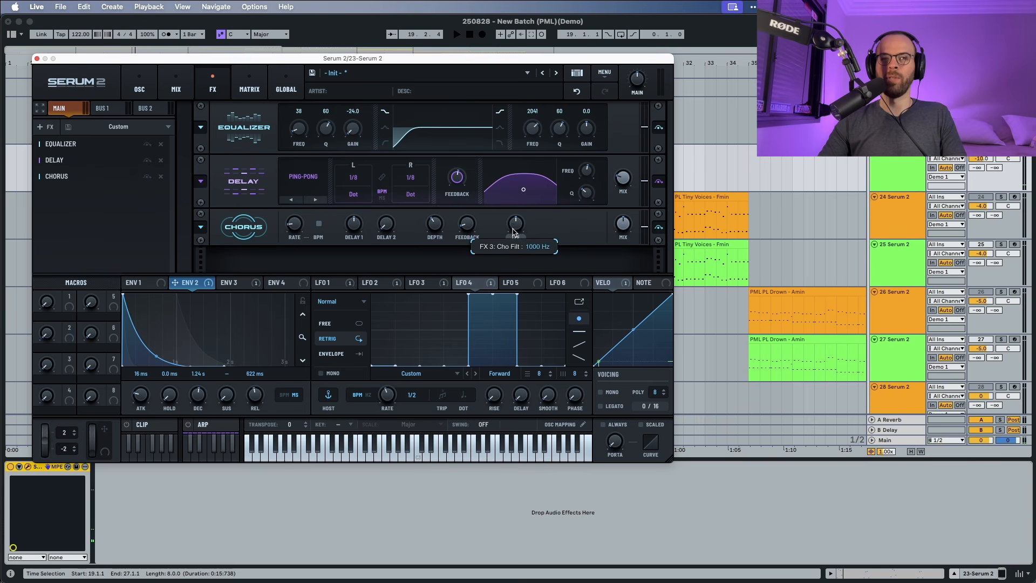
key(space)
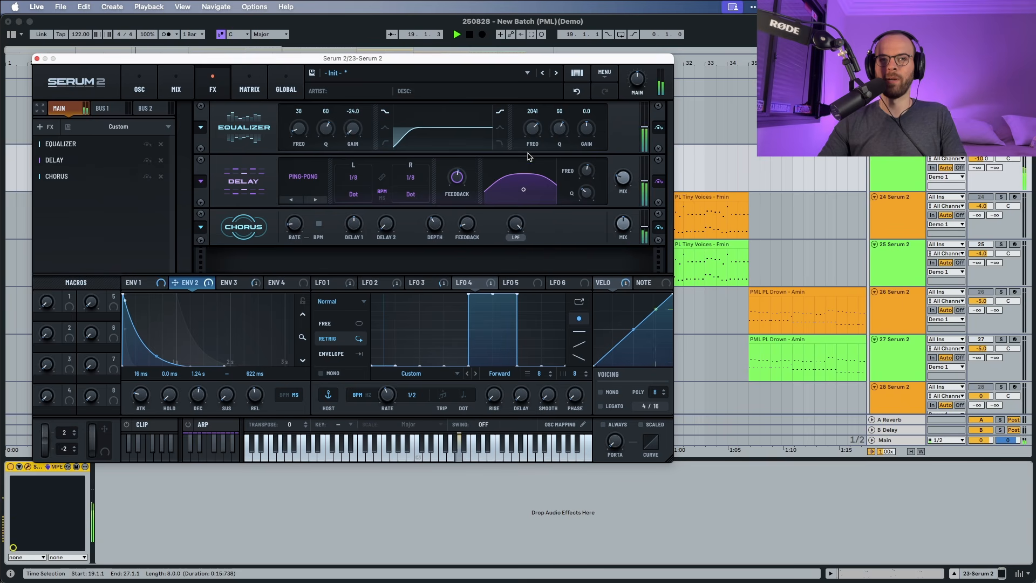
Fine-tune the chorus mix to 44 % during playback.
mouse_move(623, 230)
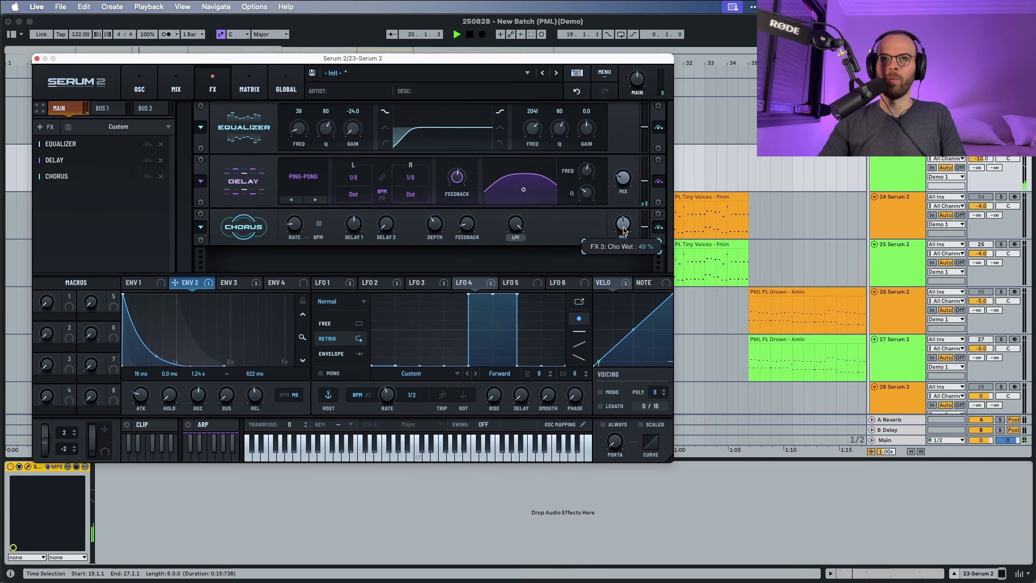
mouse_move(623, 233)
mouse_down()
mouse_move(624, 194)
mouse_move(623, 230)
mouse_up()
key(space)
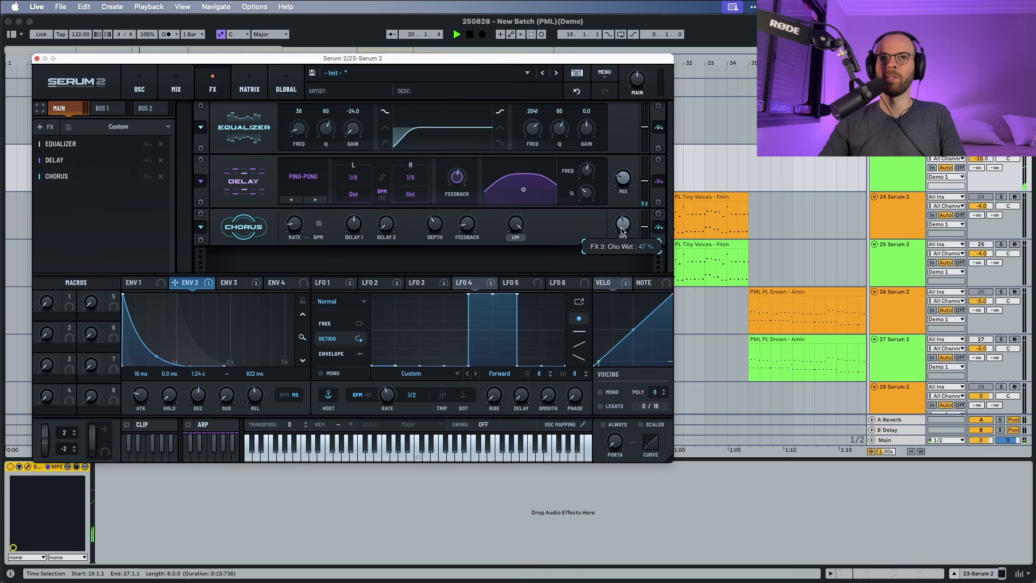
drag(621, 229, 621, 230)
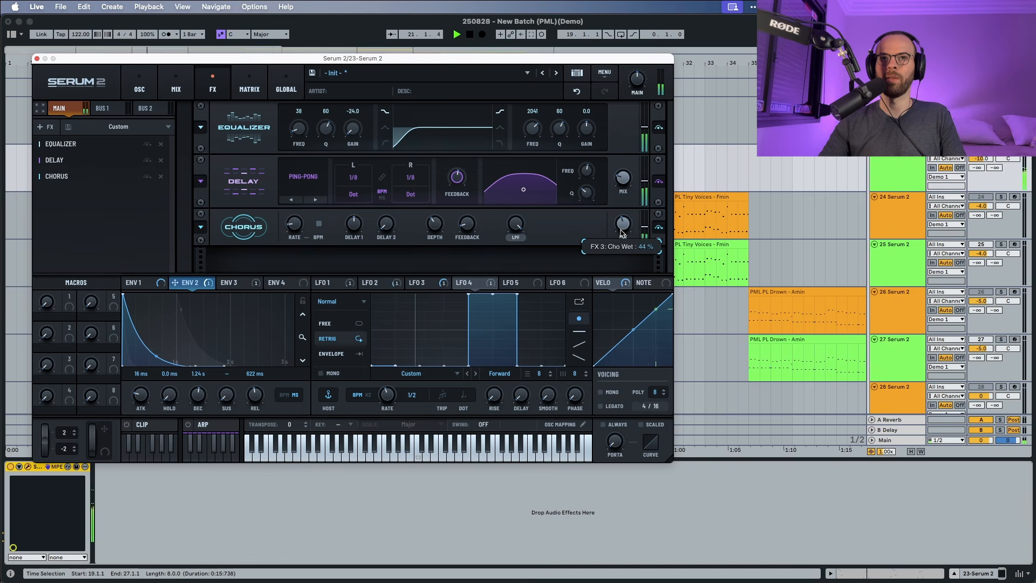
key(space)
Add a Convolve effect after the chorus and load the factory Long impulse response 80sVerb Hall B.
click(43, 126)
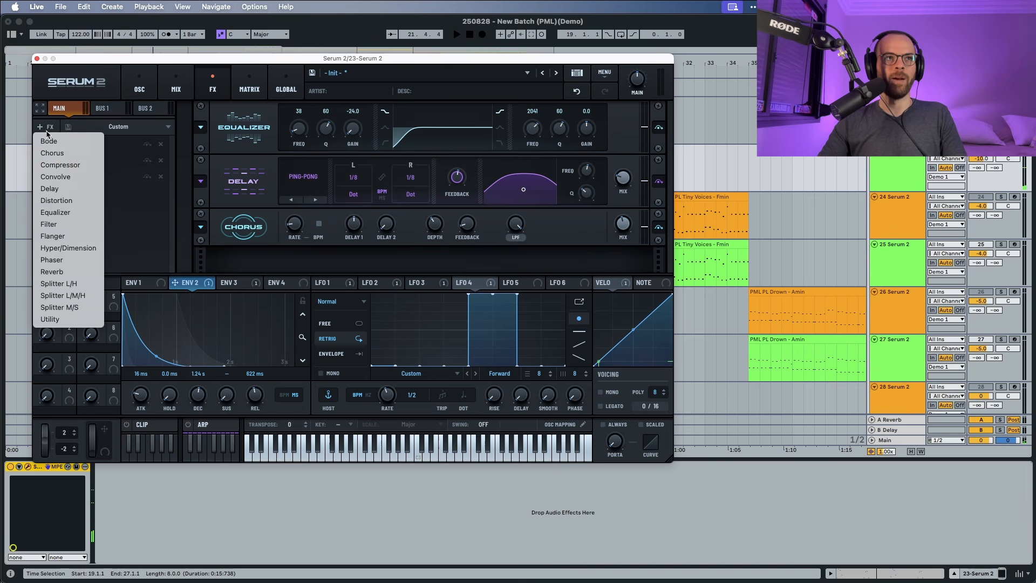
click(57, 178)
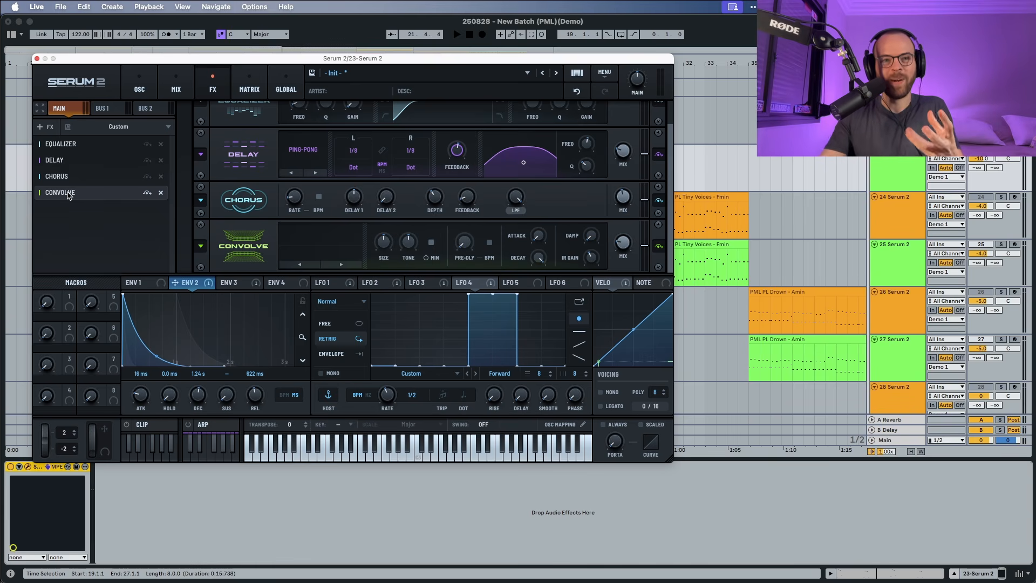
click(302, 249)
mouse_move(327, 268)
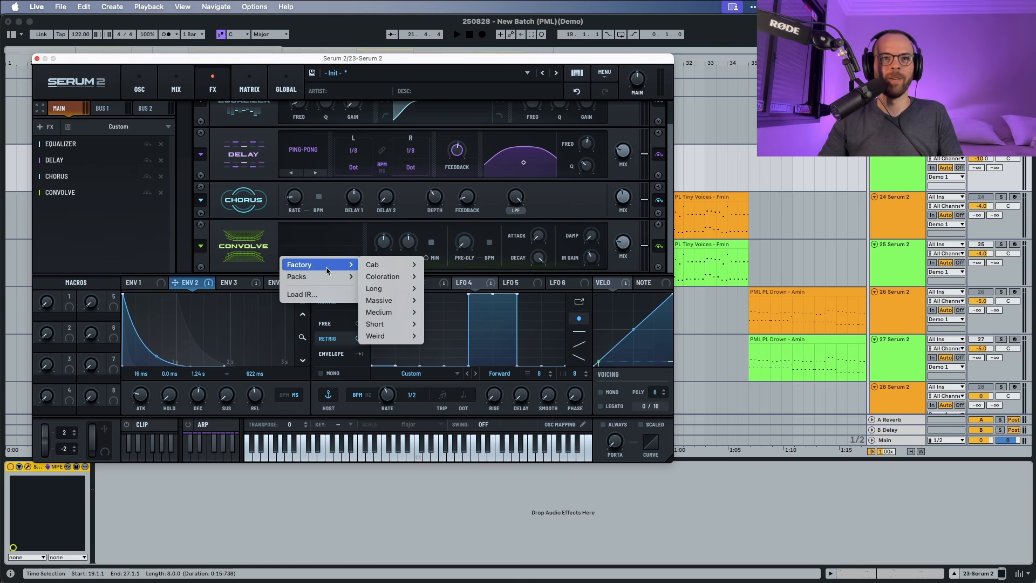
mouse_move(382, 279)
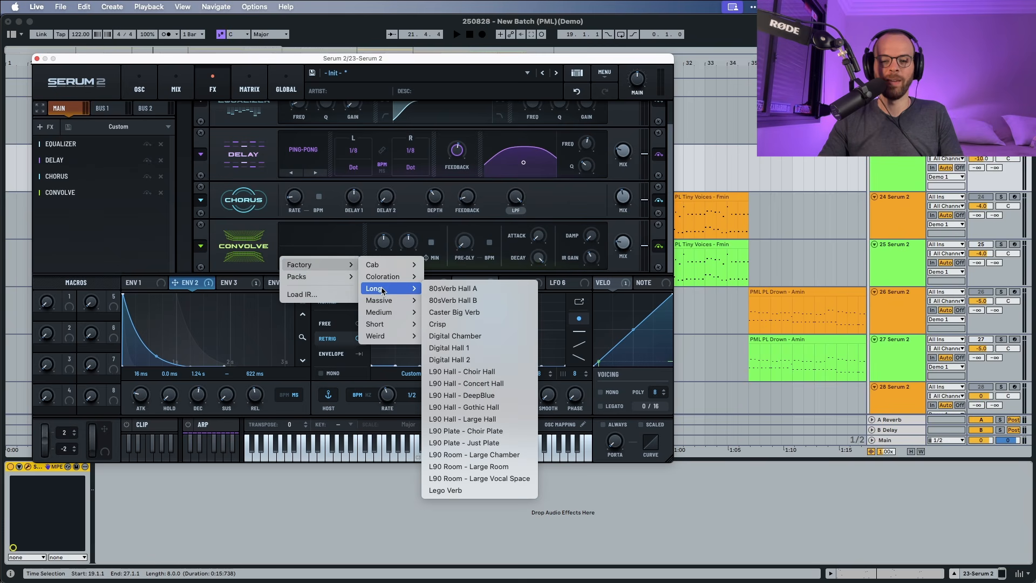
click(447, 304)
Set the Convolve mix to about 33 % and audition the reverb.
key(space)
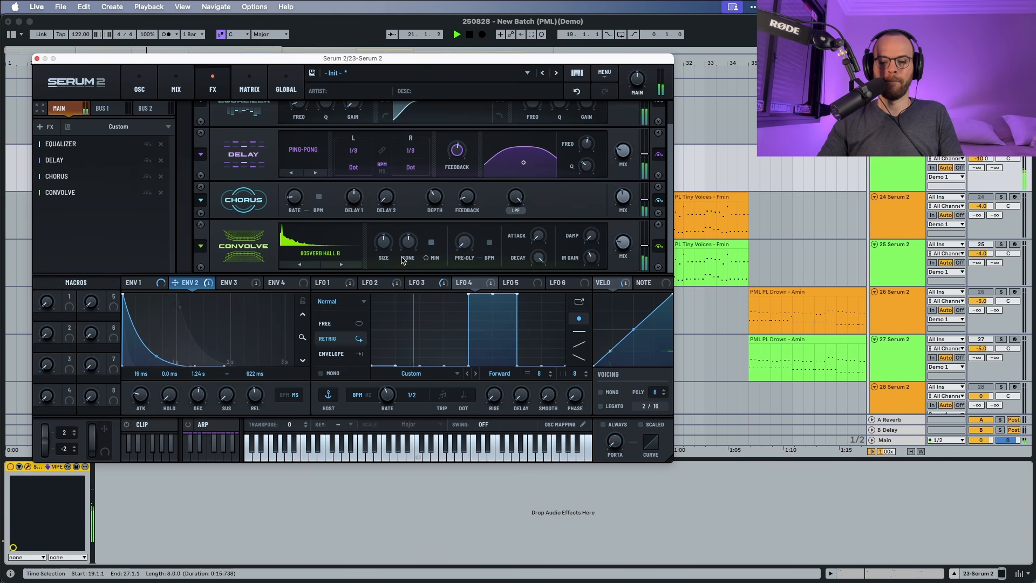
key(space)
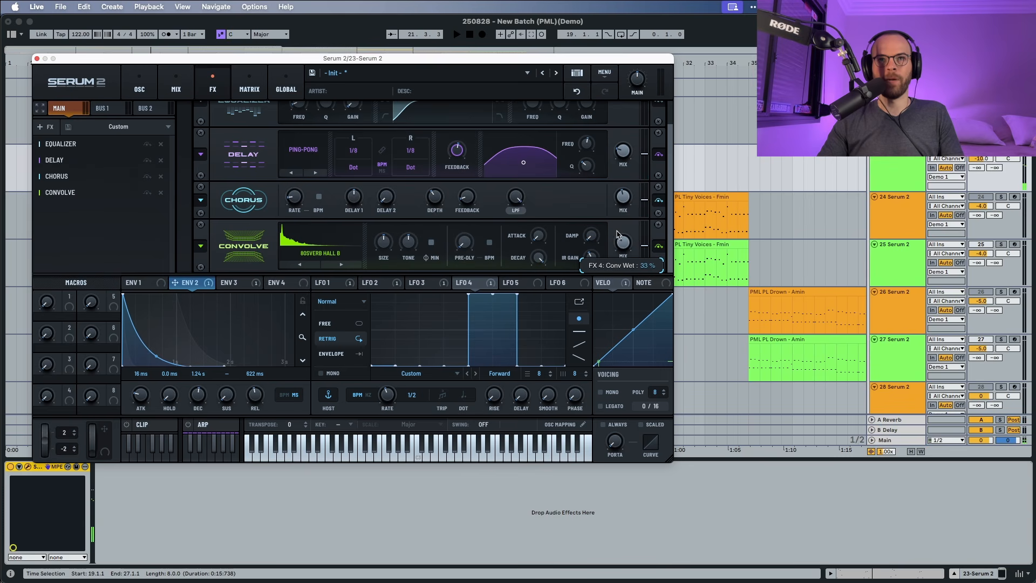
scroll(619, 231, up, 1)
key(space)
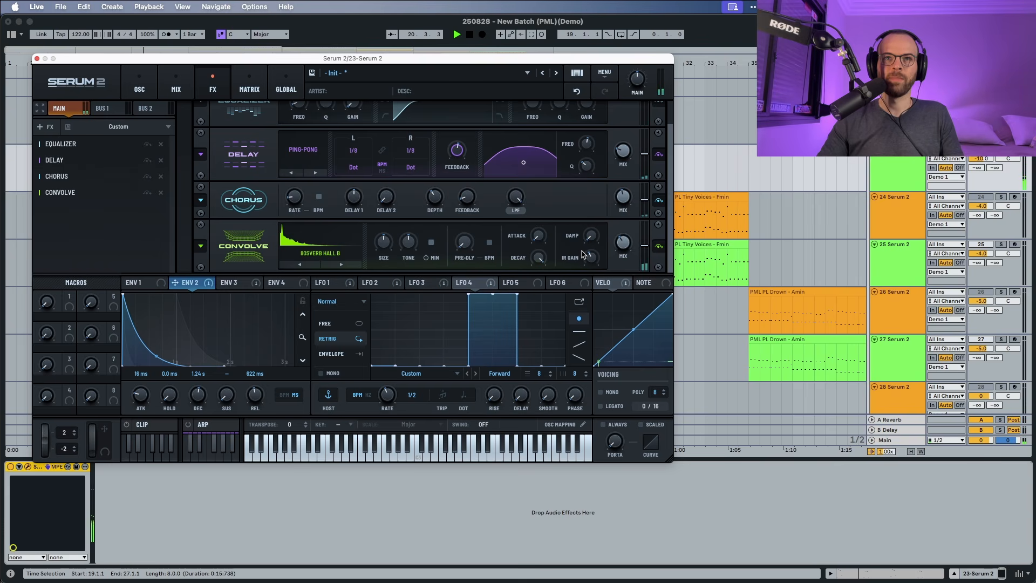
key(space)
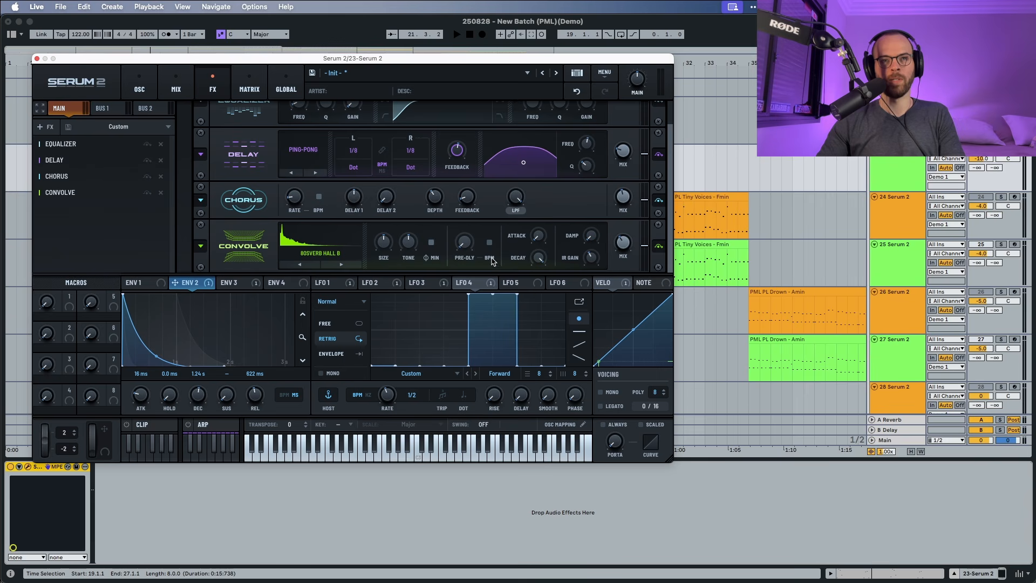
Raise the Convolve IR gain slightly, lower its tone and enable the MIN option, auditioning the reverb.
drag(593, 256, 595, 246)
key(space)
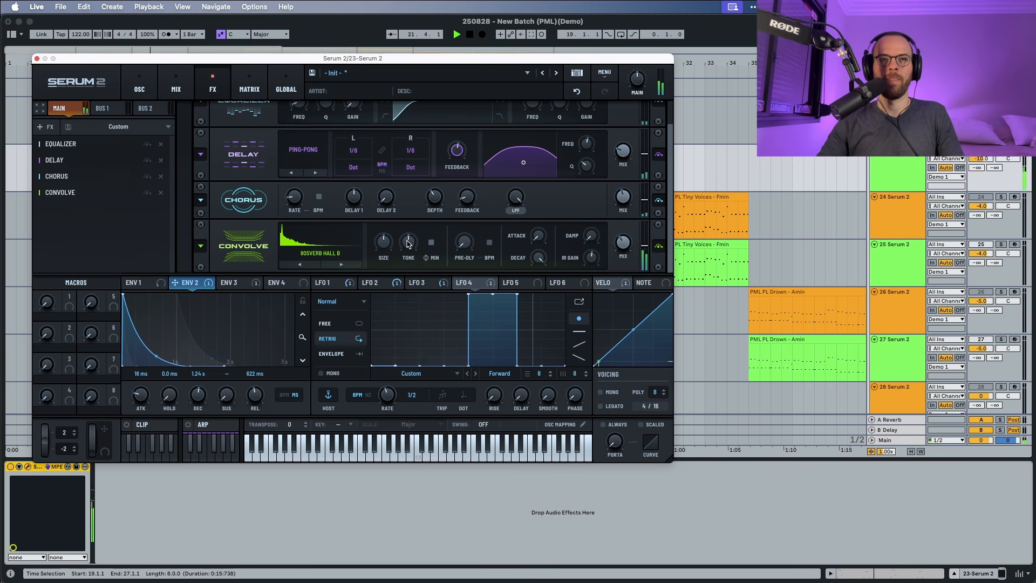
mouse_move(409, 244)
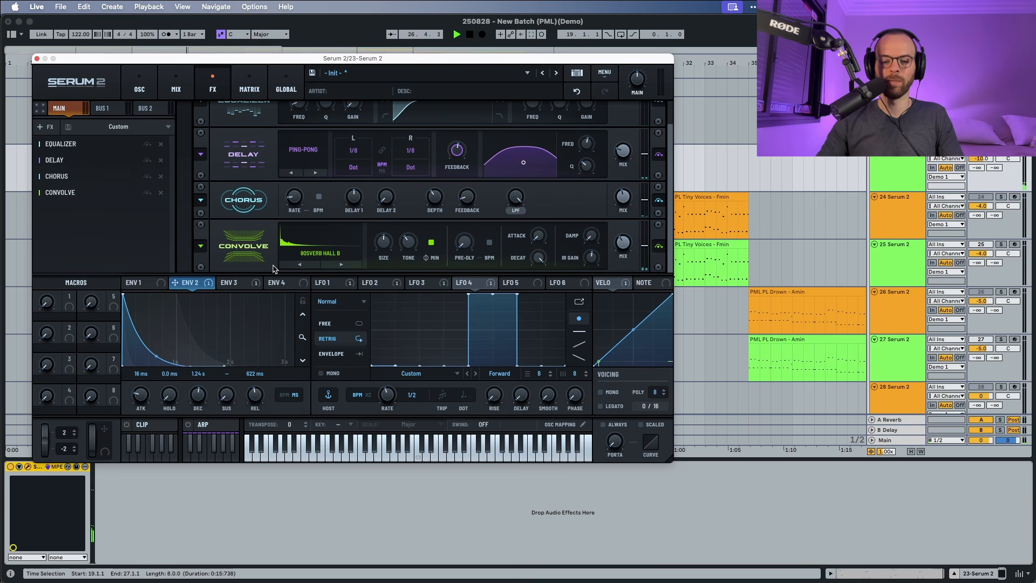
key(space)
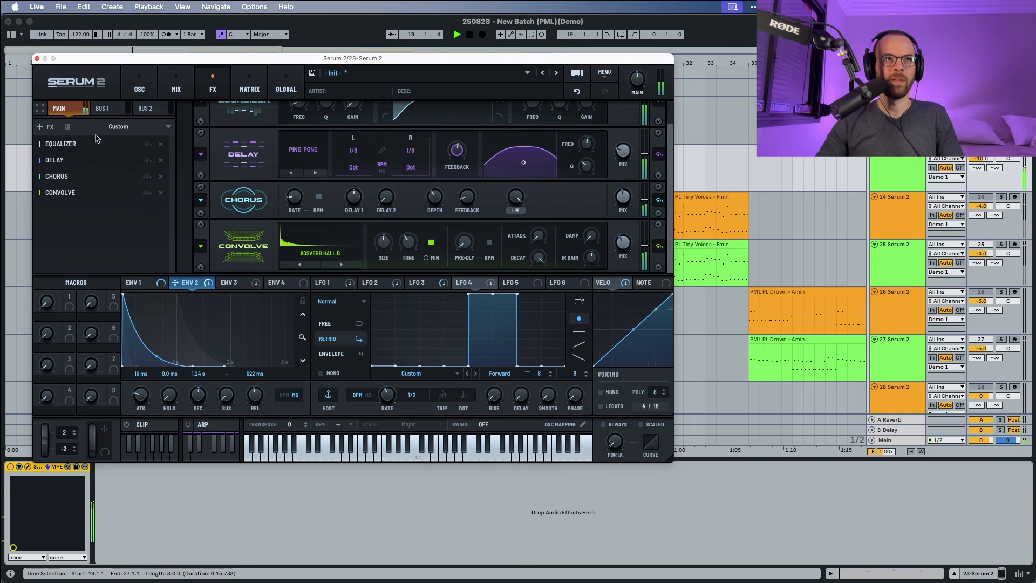
key(space)
Add a second Equalizer at the end of the main chain and switch its high band to a low-pass shape.
click(53, 127)
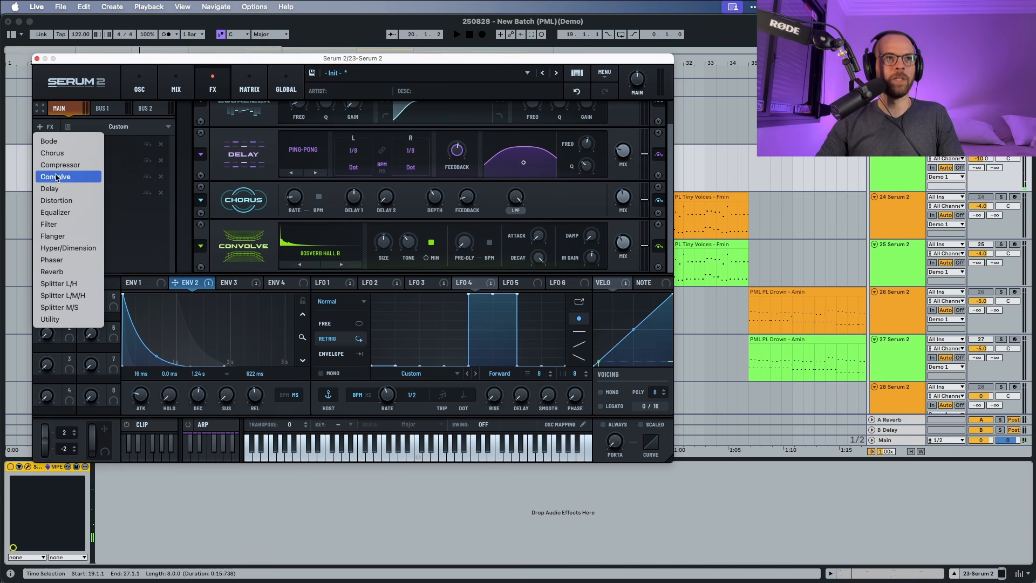
click(63, 214)
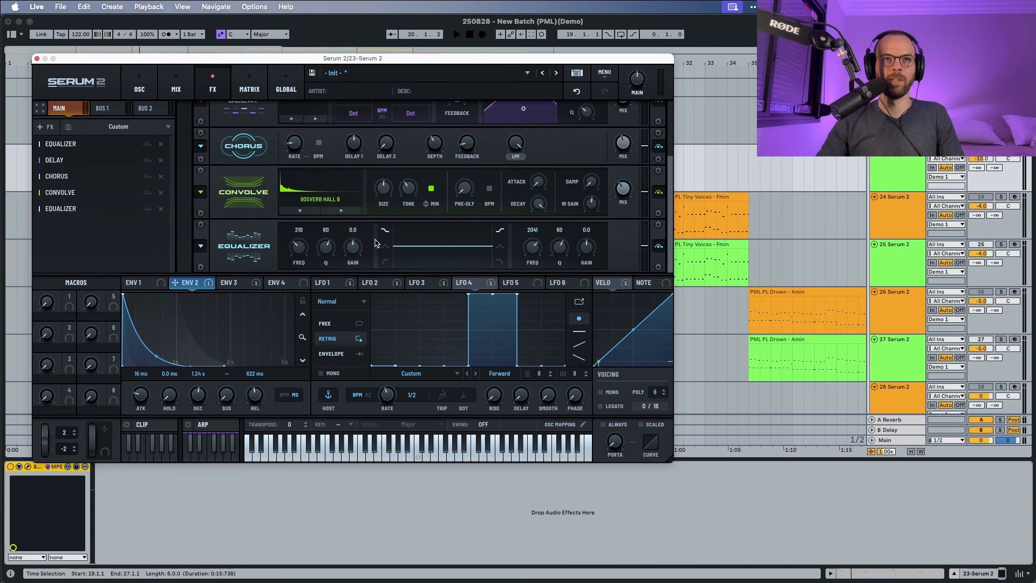
click(499, 263)
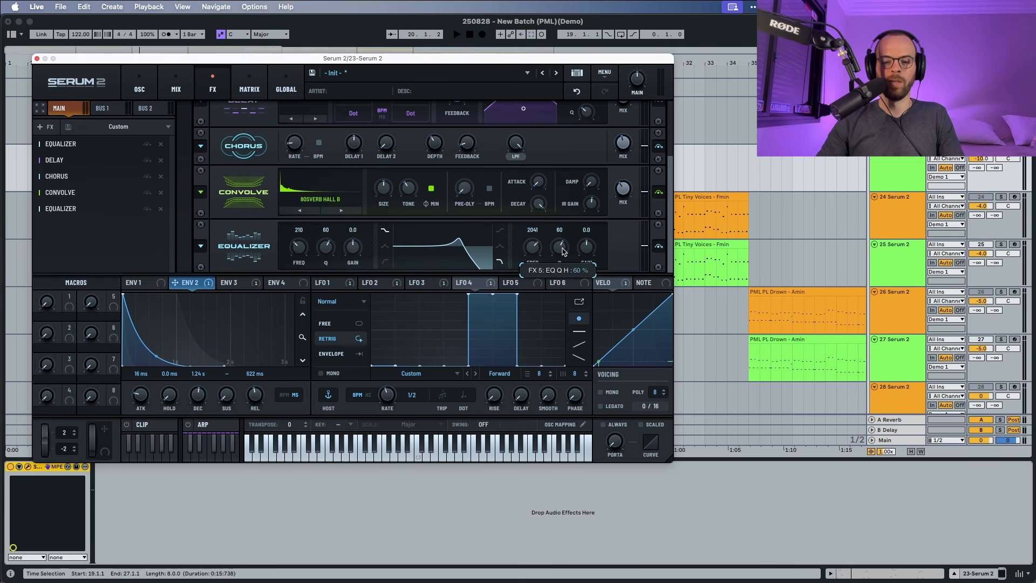
Set the last Equalizer's low-pass band to a frequency of about 7651 Hz and a Q of about 43 %, auditioning the result.
key(super+z)
drag(557, 251, 540, 226)
key(space)
key(space)
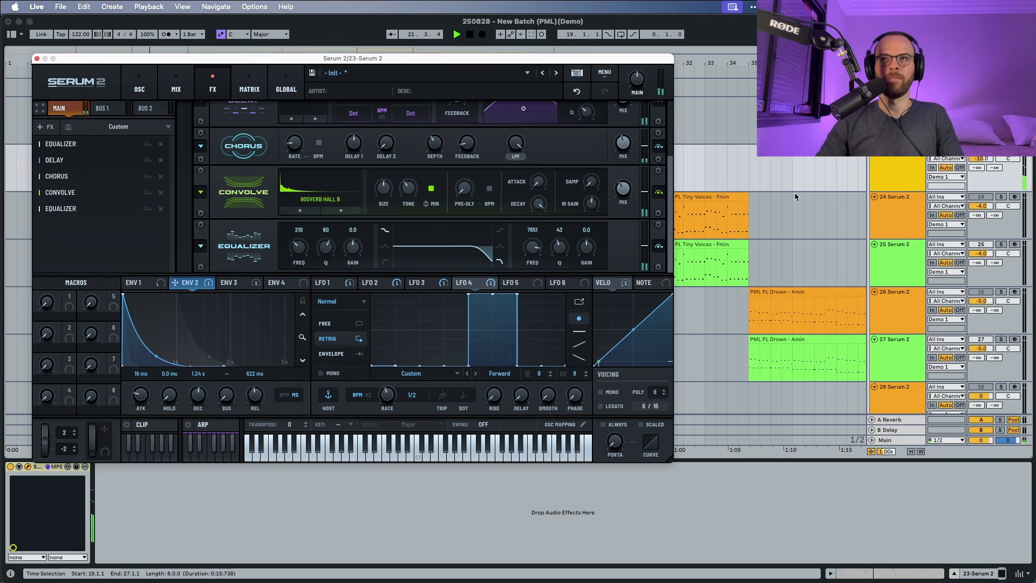
click(896, 160)
key(space)
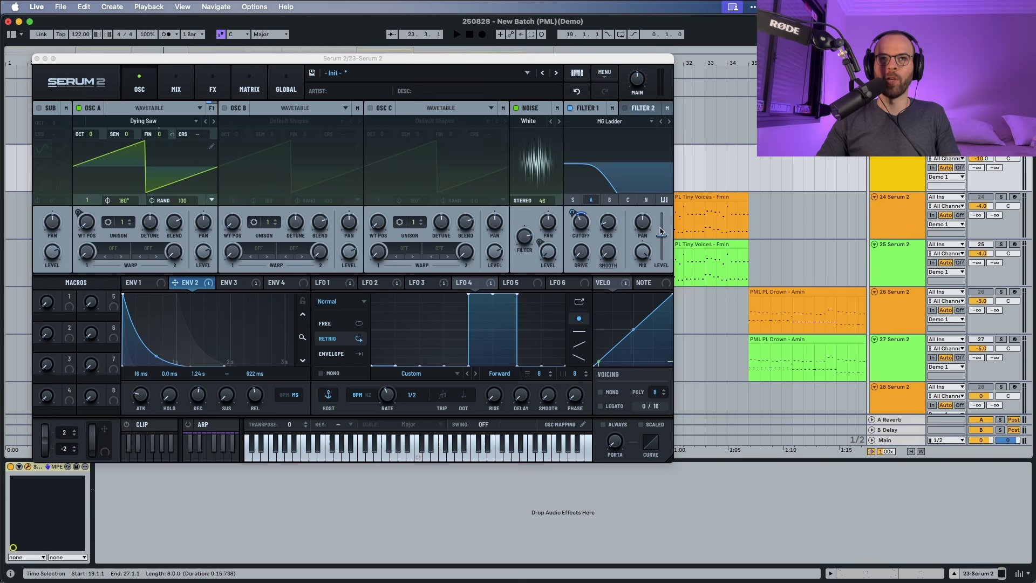
Set the Filter 1 drive to about 20 % and audition the patch on track 23.
key(space)
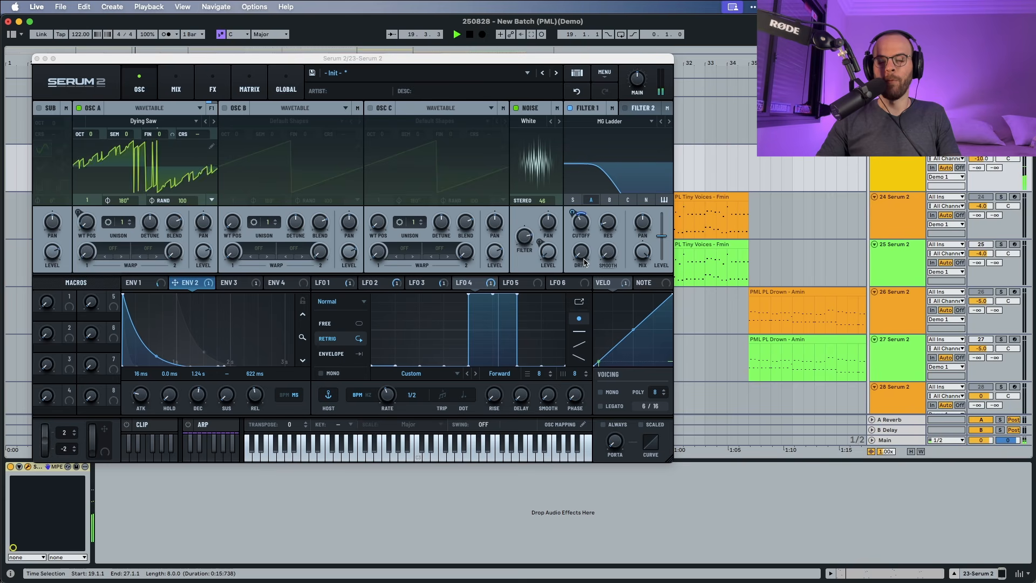
key(space)
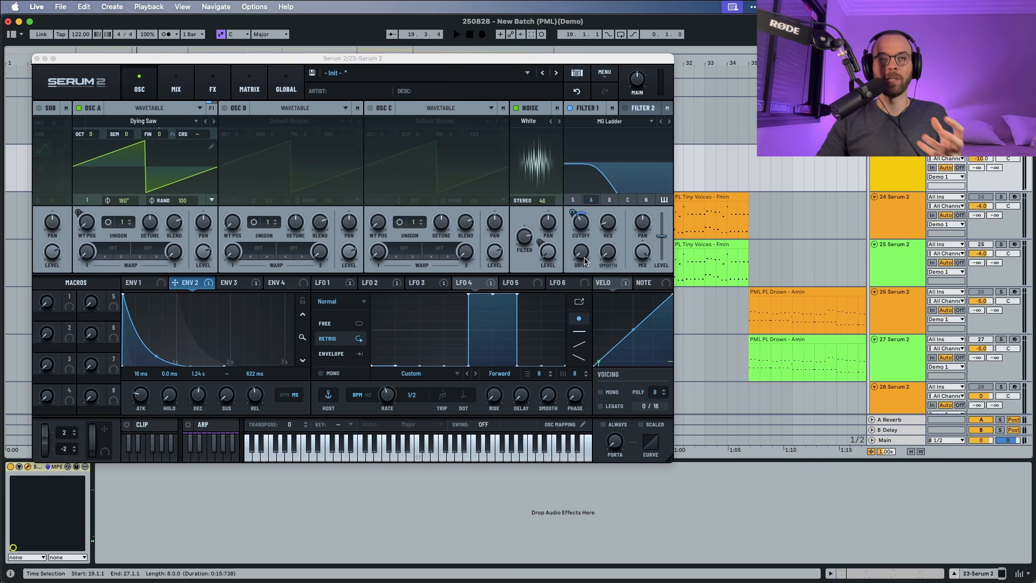
click(212, 83)
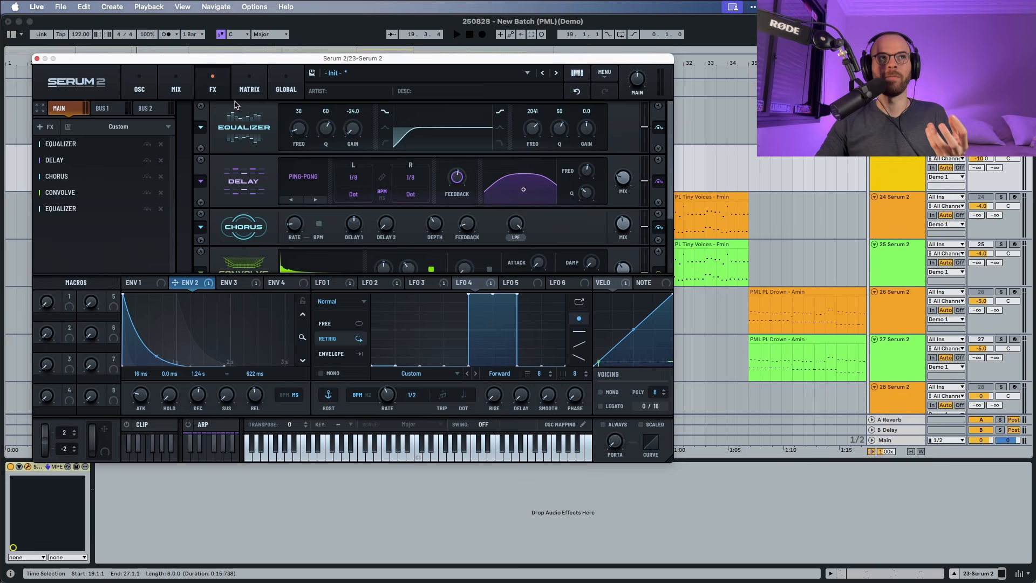
click(137, 82)
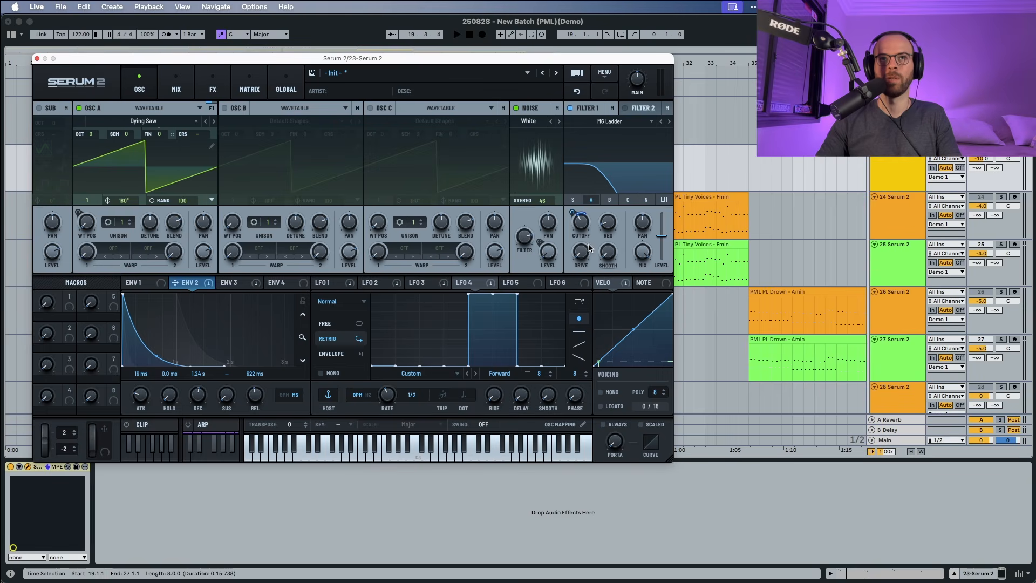
drag(581, 256, 580, 249)
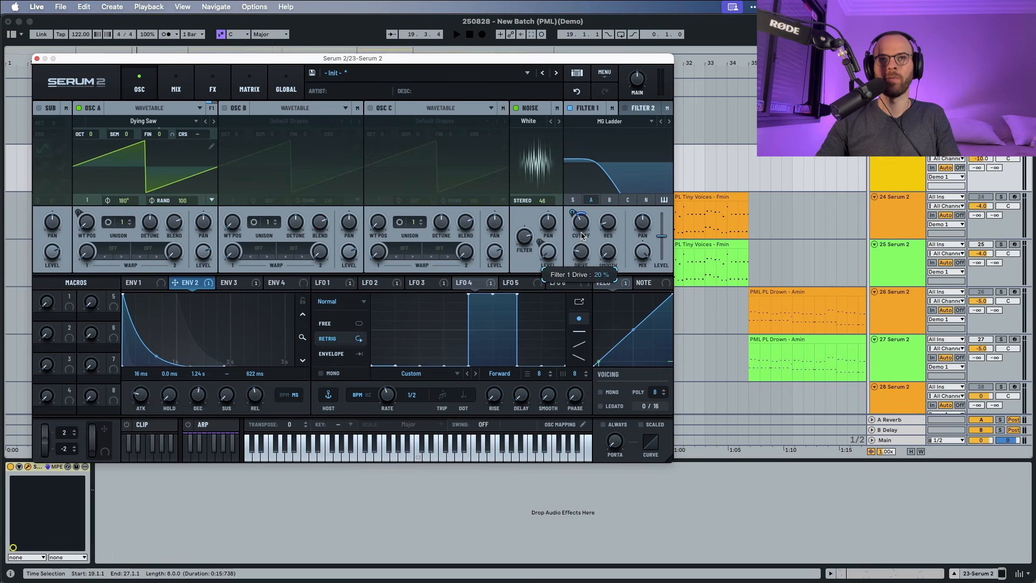
key(space)
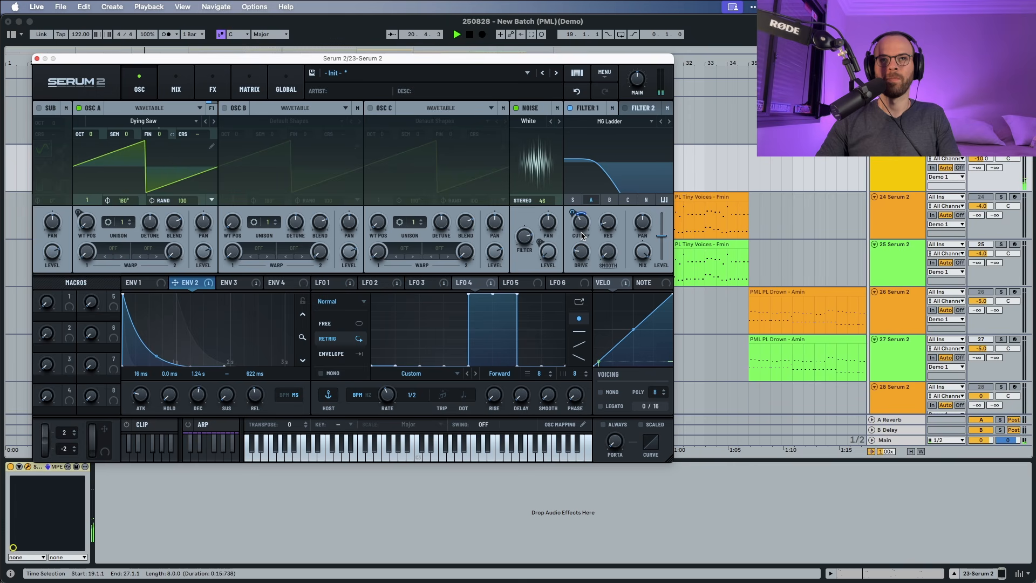
key(space)
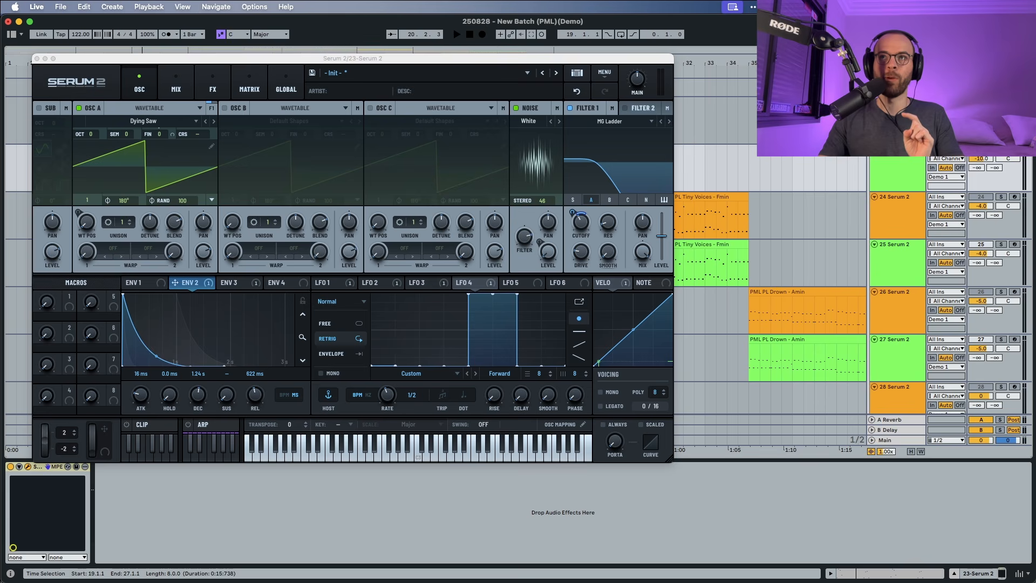
Play the original PML LD Crystal patch on track 22 and compare it with the recreated patch on track 23.
key(Up)
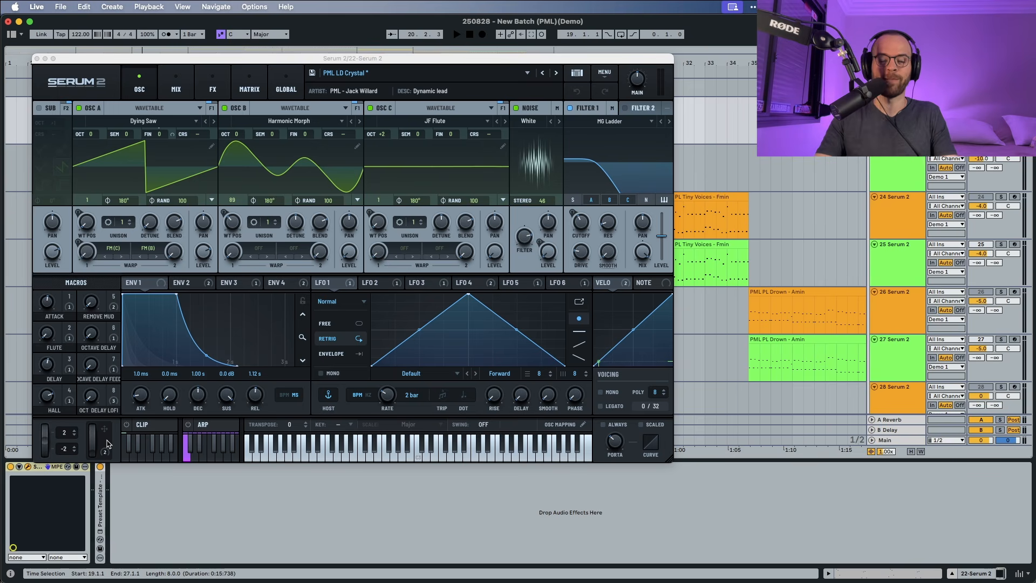
key(space)
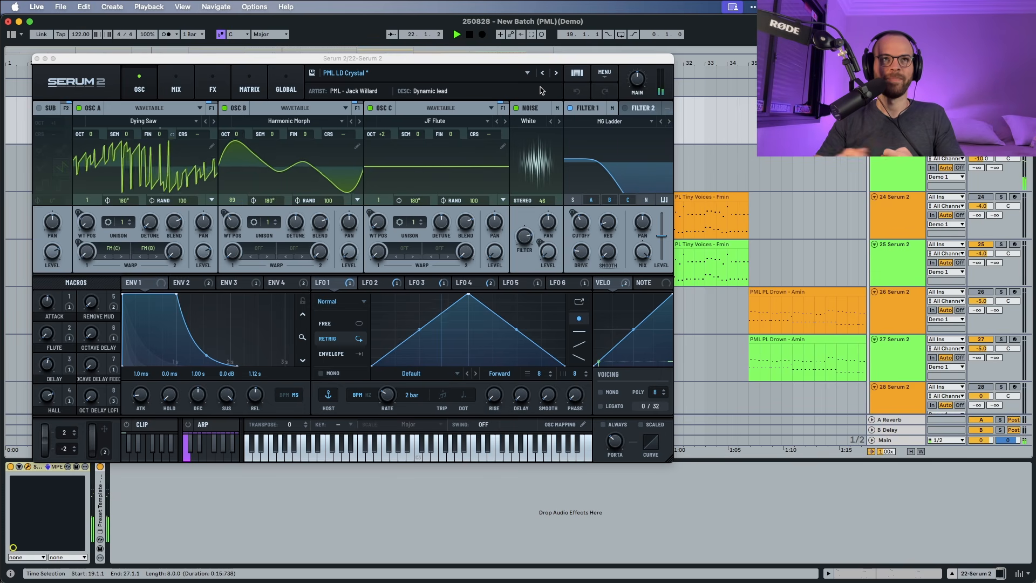
click(906, 161)
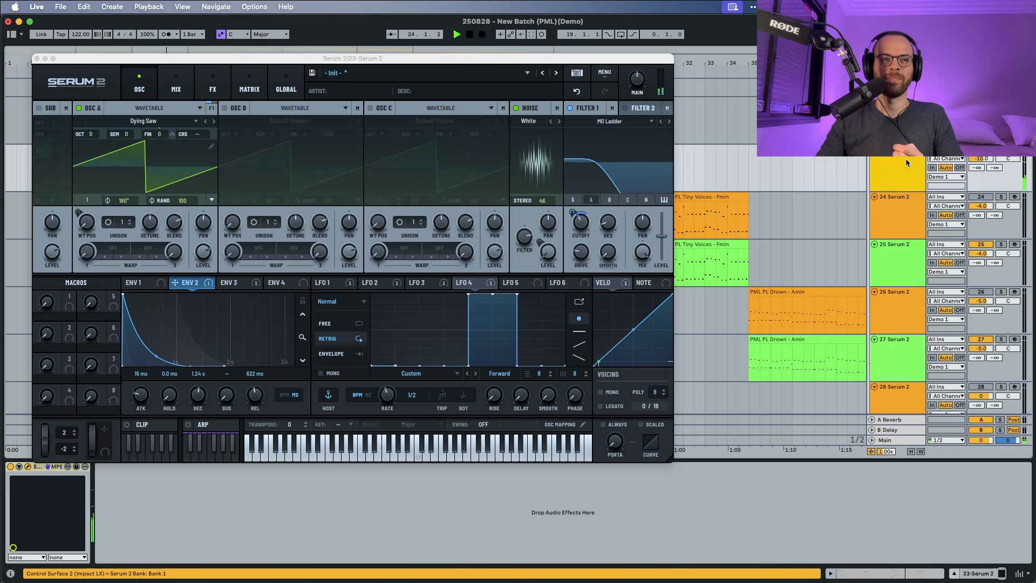
click(905, 132)
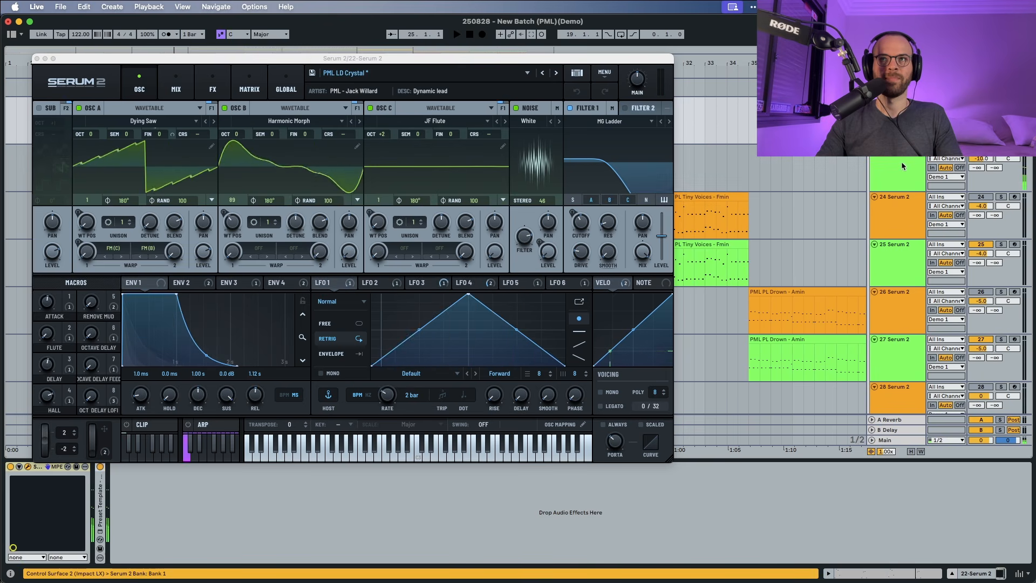